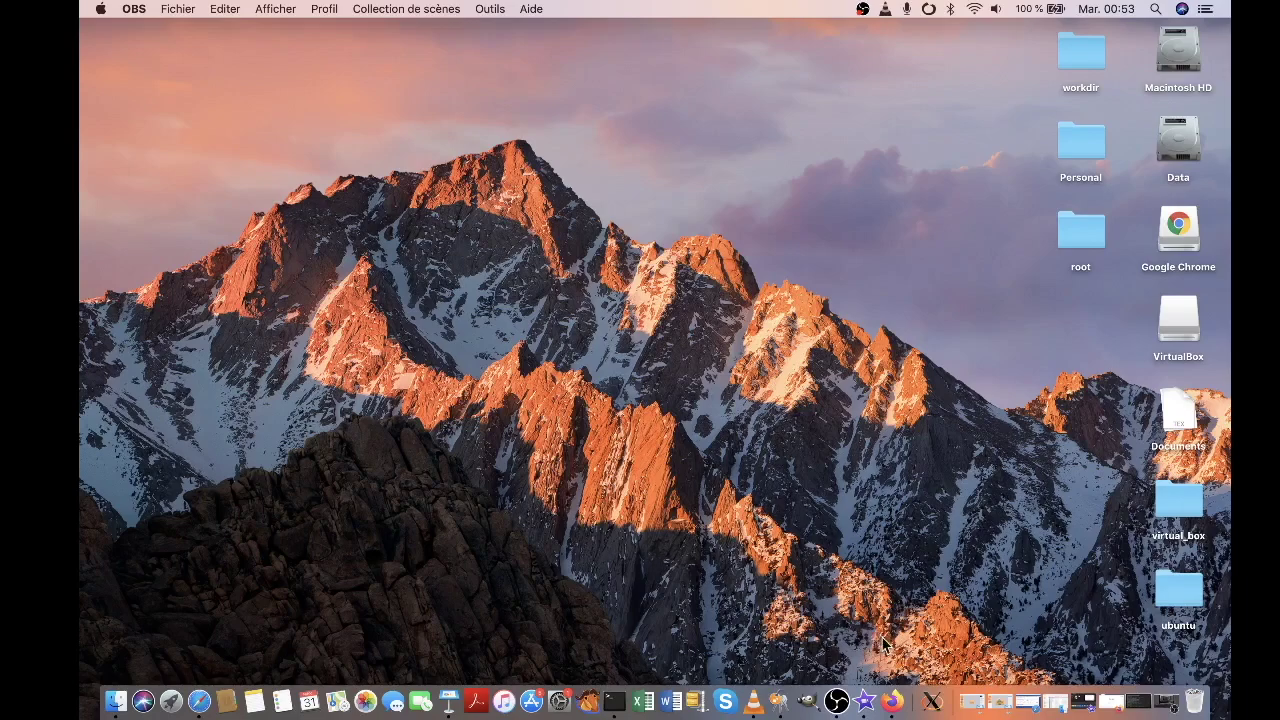
Load jitsi.org in Firefox and start a call, opening meet.jit.si in a new tab
left_click(892, 695)
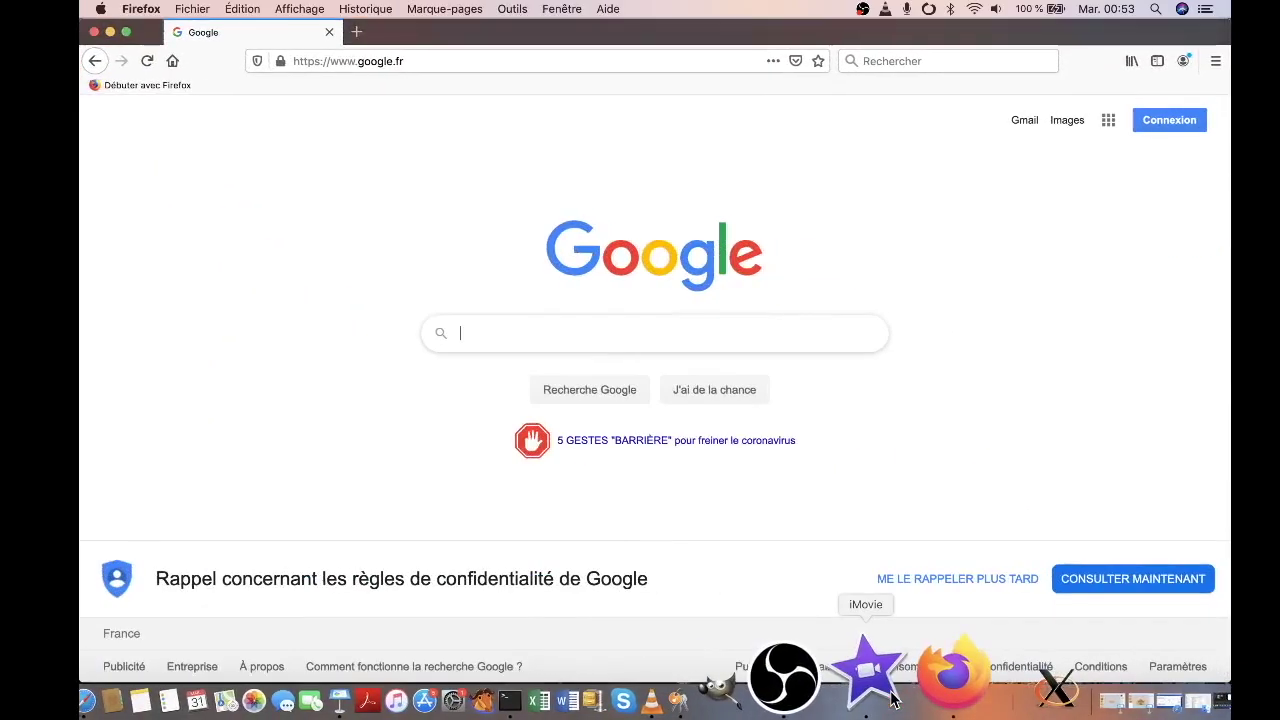
left_click(431, 62)
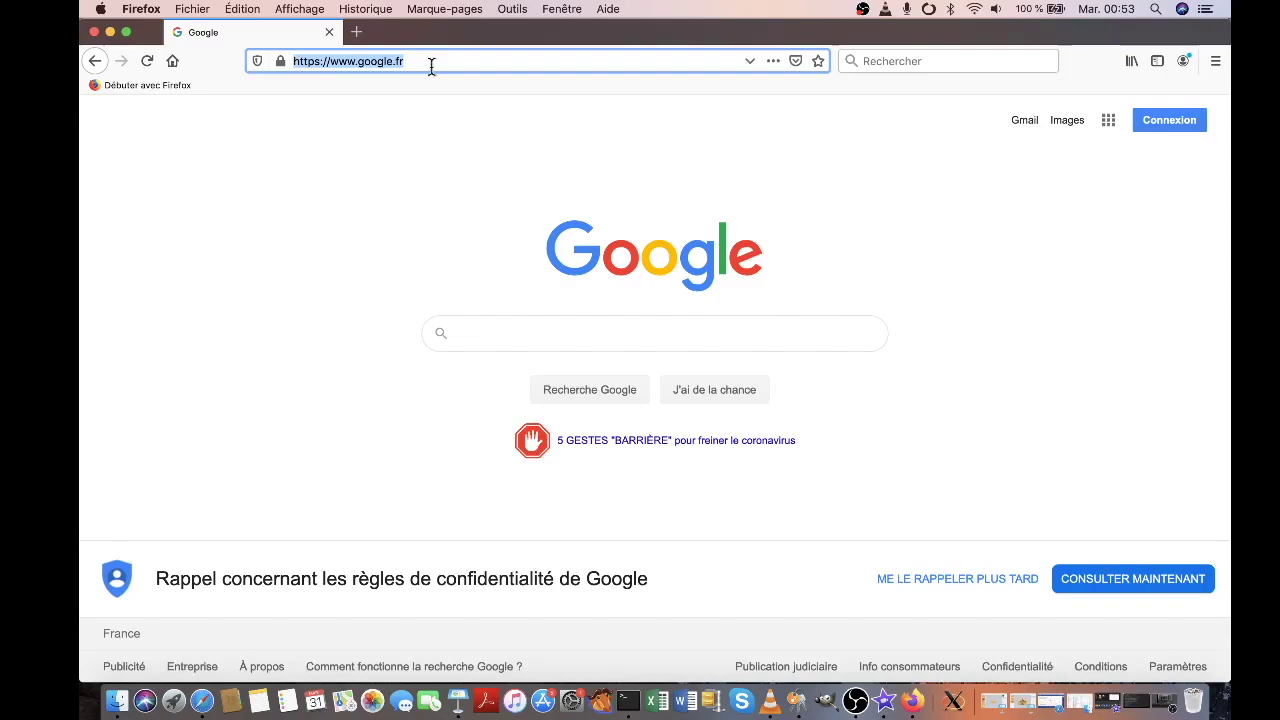
type("jitsi")
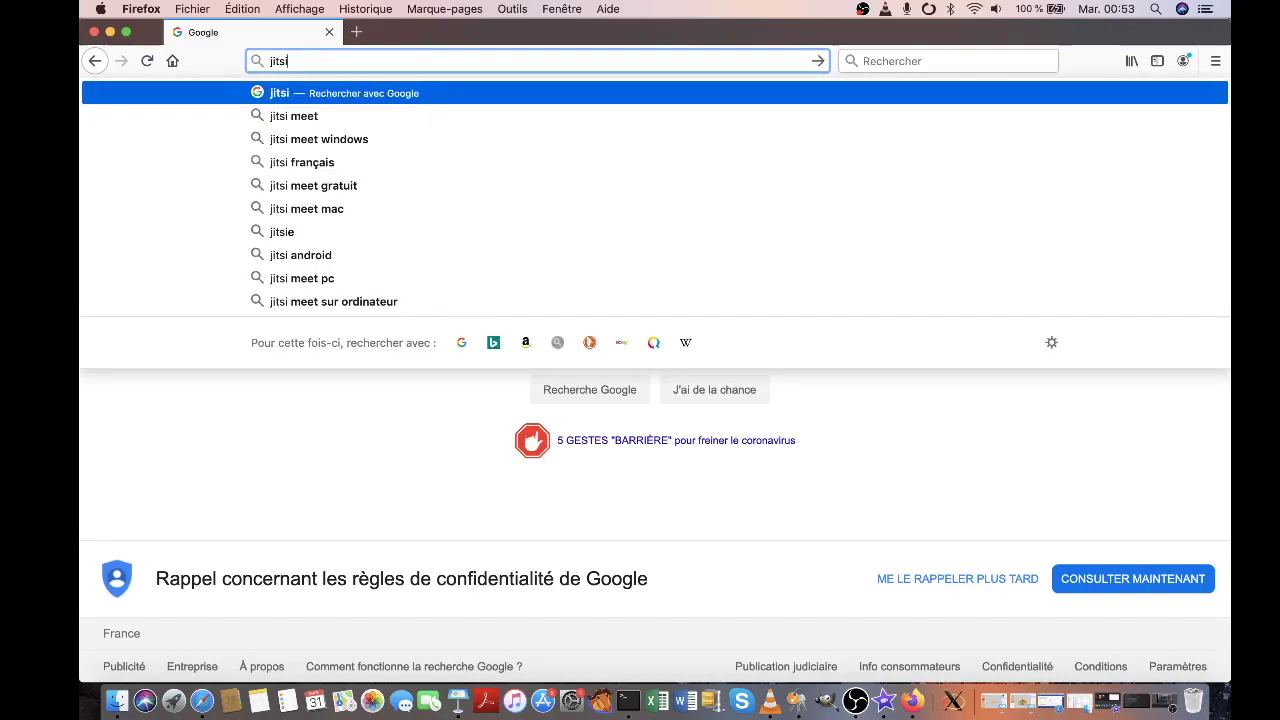
type(".org")
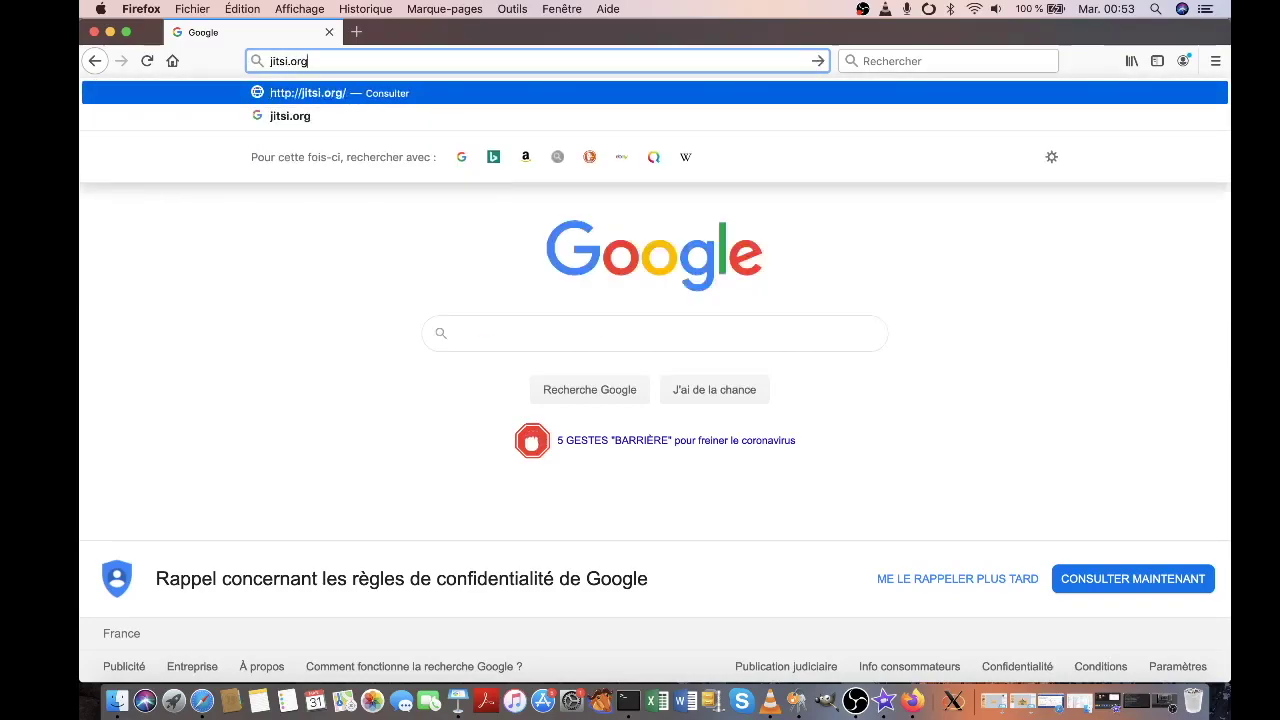
key("Return")
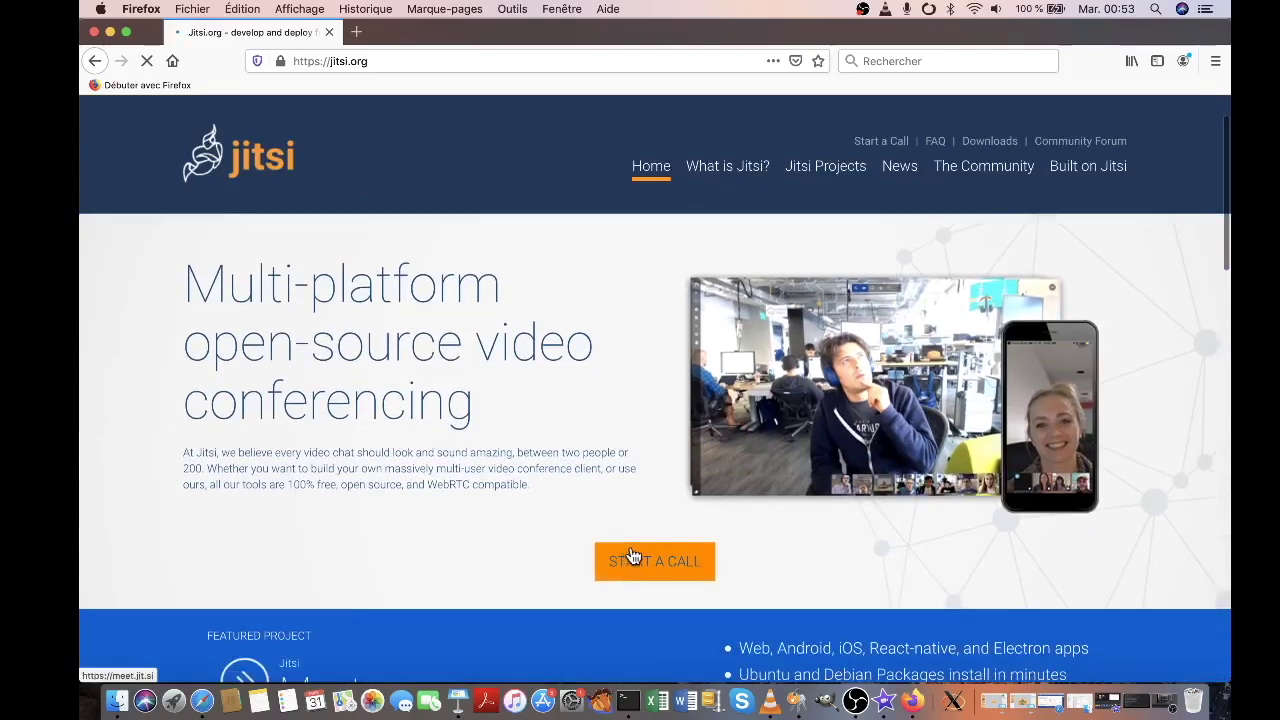
left_click(662, 558)
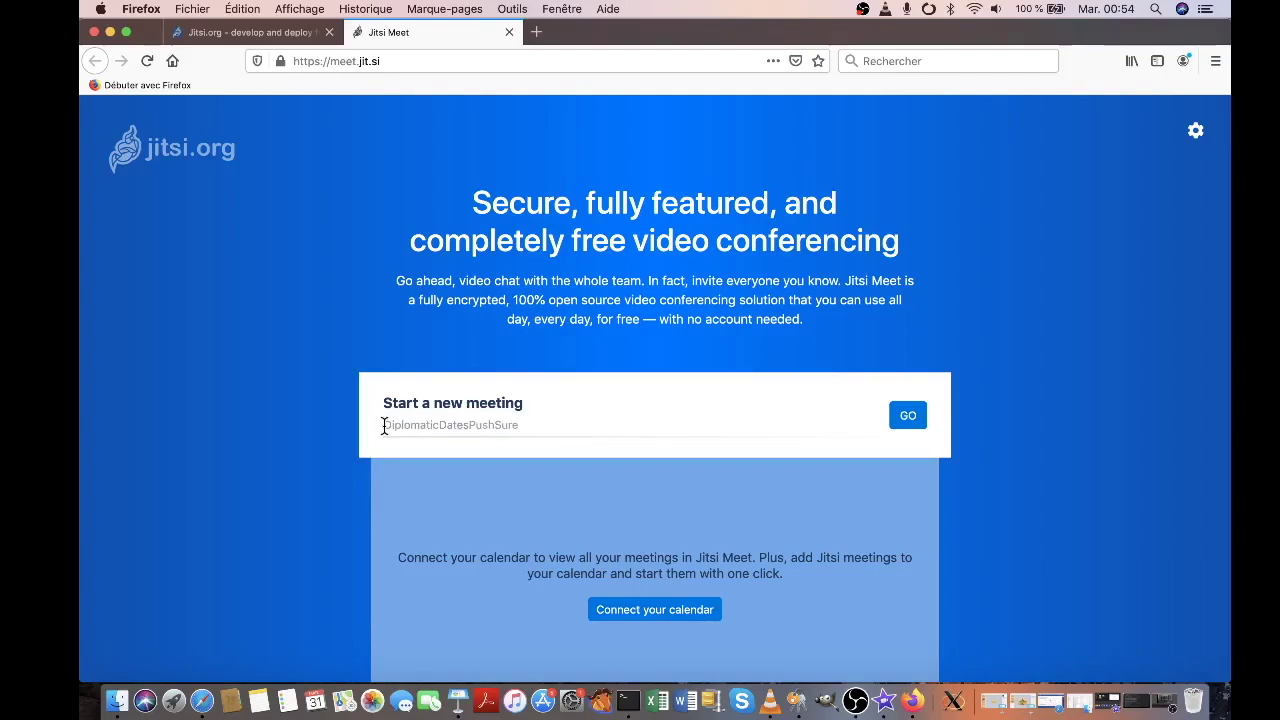
Start the meeting 'Pheapc Logiciels Scientifiques' and allow camera and microphone access
type("L")
type("fiques")
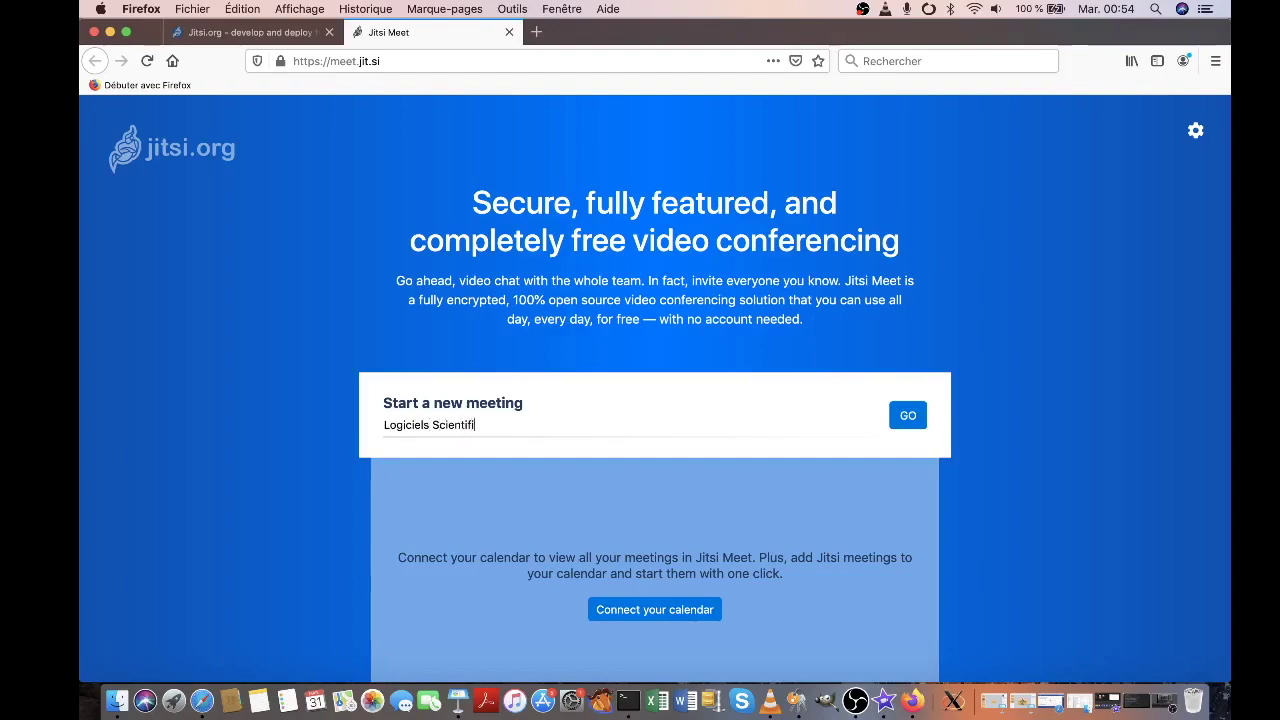
left_click(385, 424)
type("Pheapc")
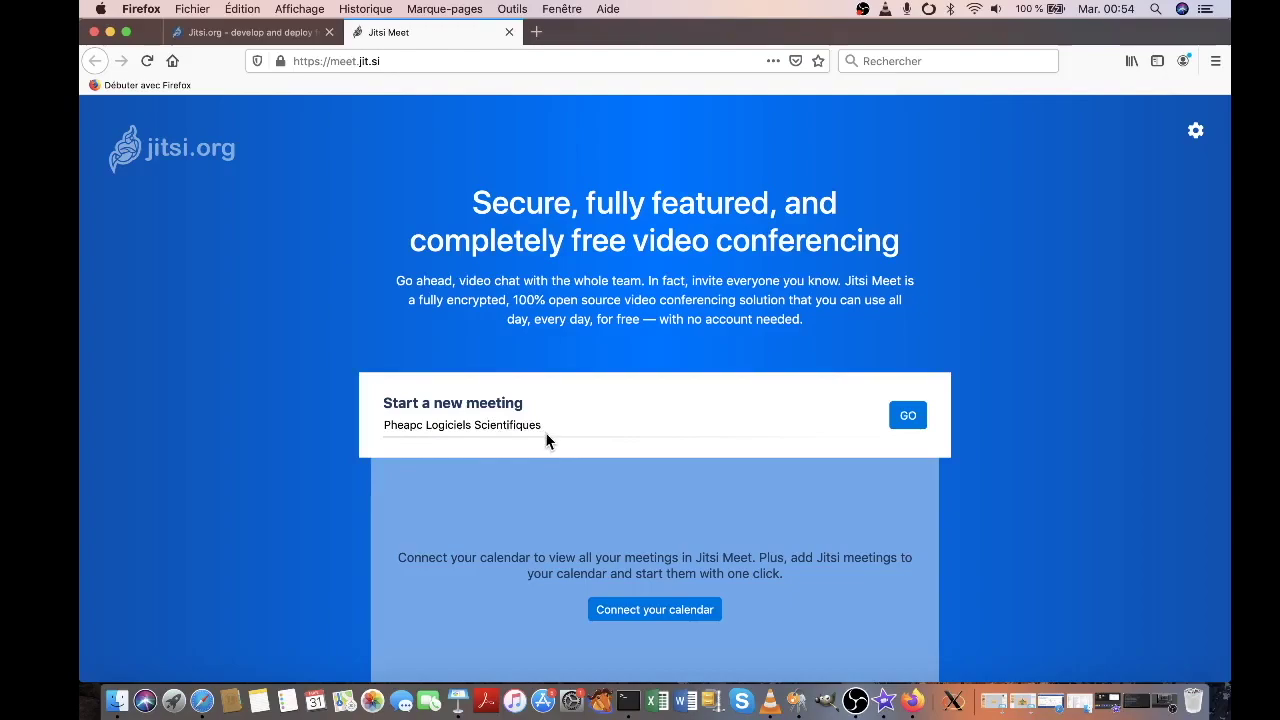
left_click(910, 420)
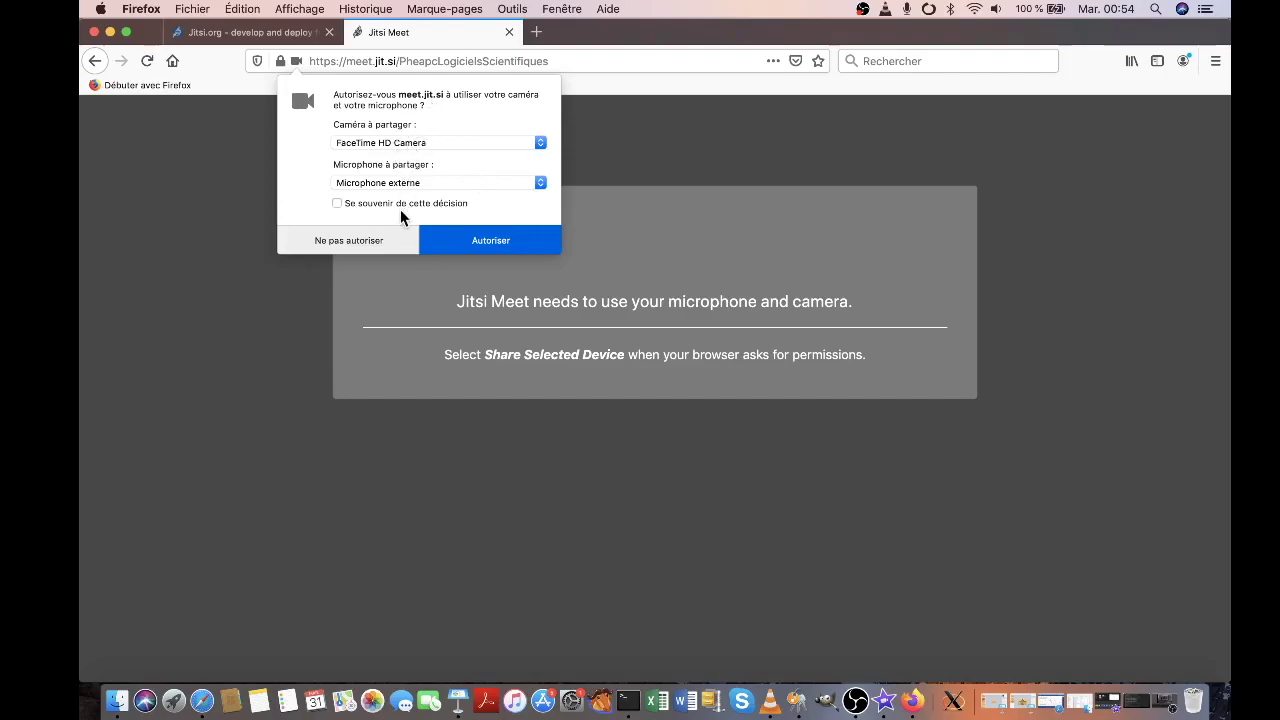
left_click(488, 241)
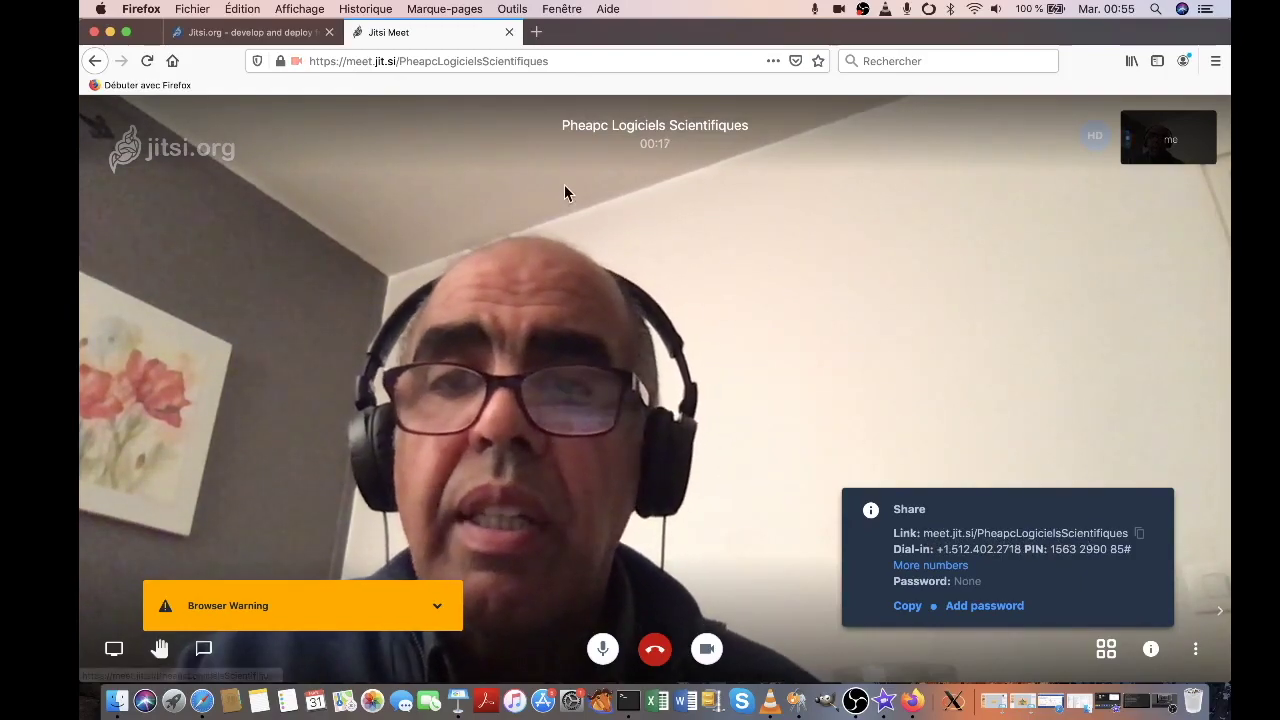
Select and copy the meeting's full address from the address bar
left_click(553, 60)
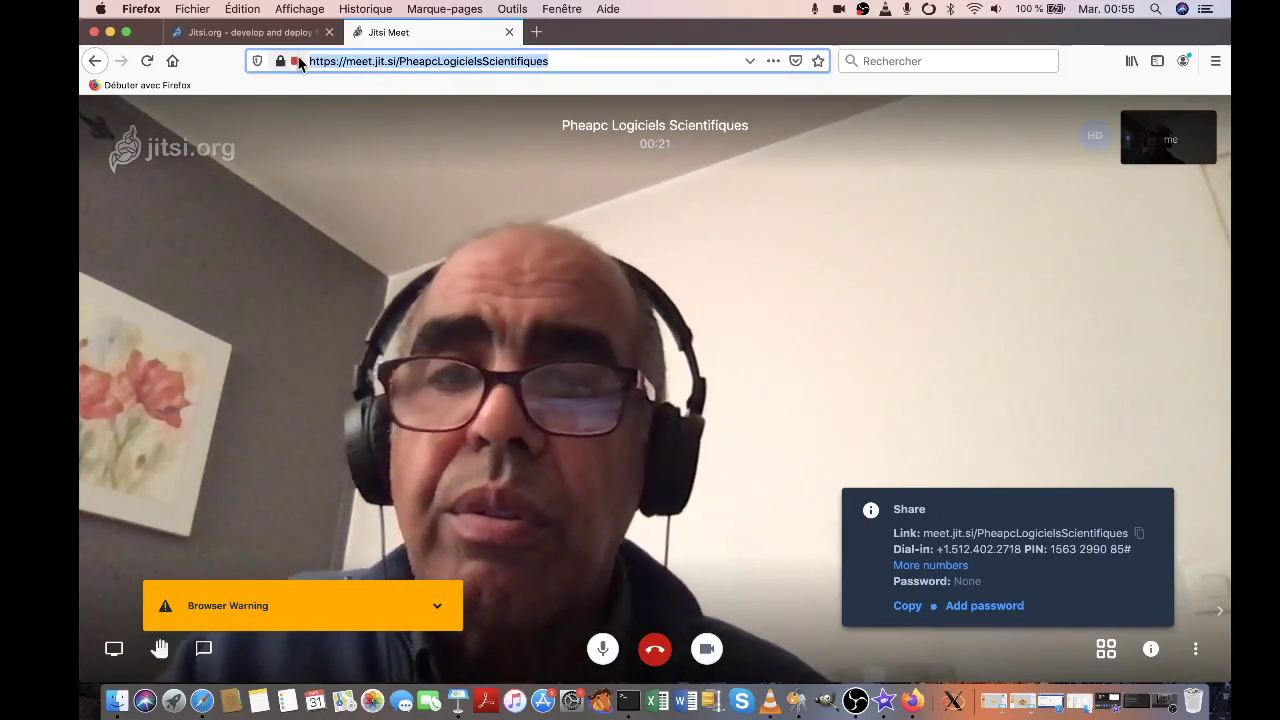
left_click(401, 61)
left_click_drag(400, 61, 549, 60)
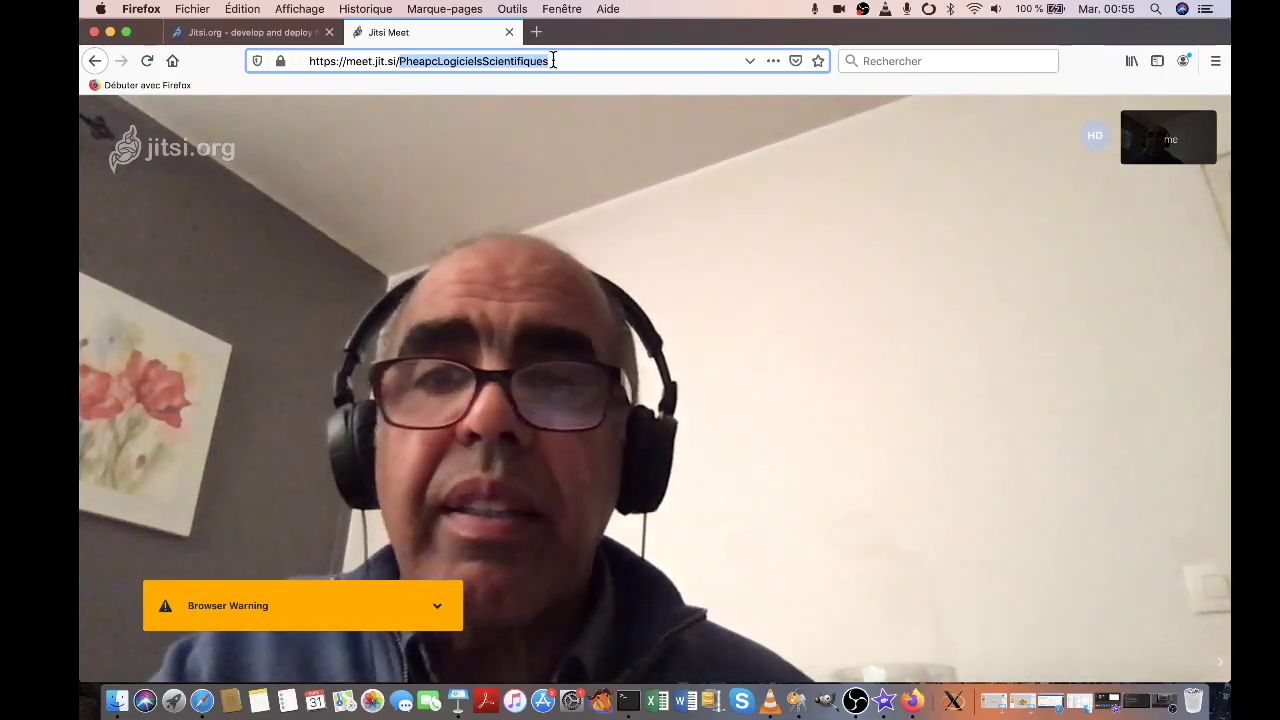
left_click(563, 61)
left_click_drag(552, 61, 308, 61)
key("super+c")
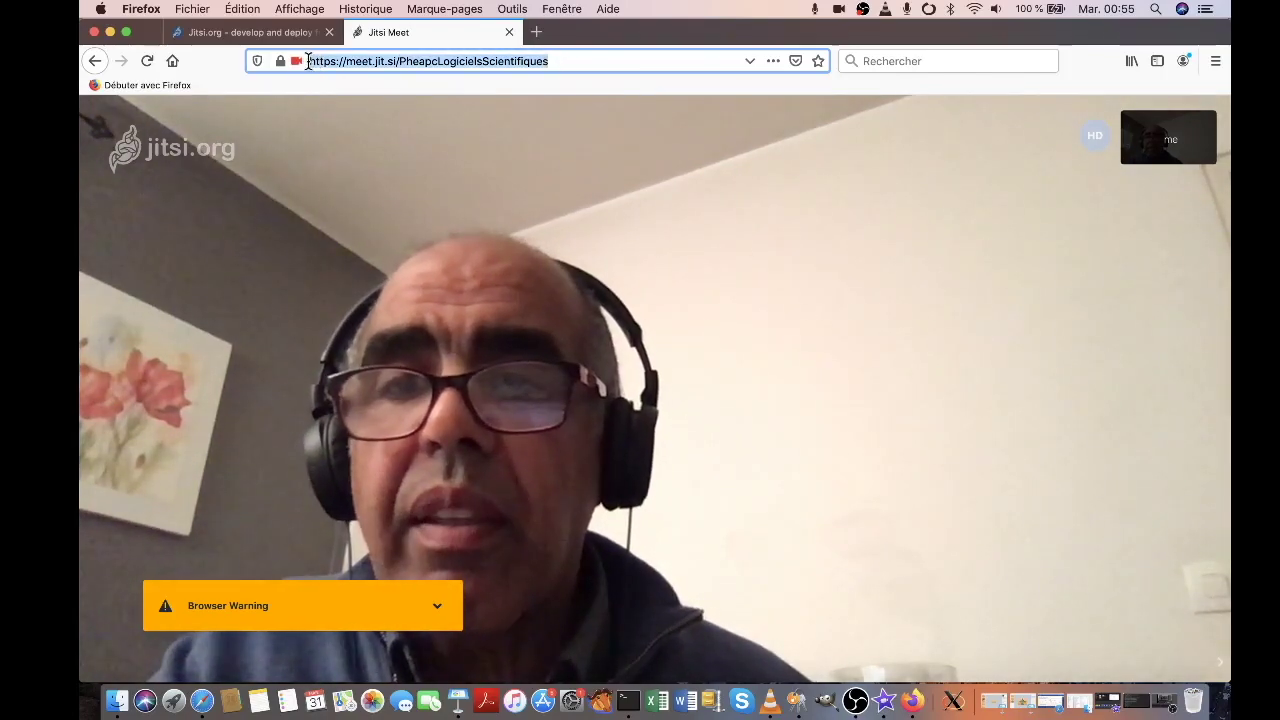
Open the copied link in a new tab, close that tab, and switch the call to tile view
left_click(538, 32)
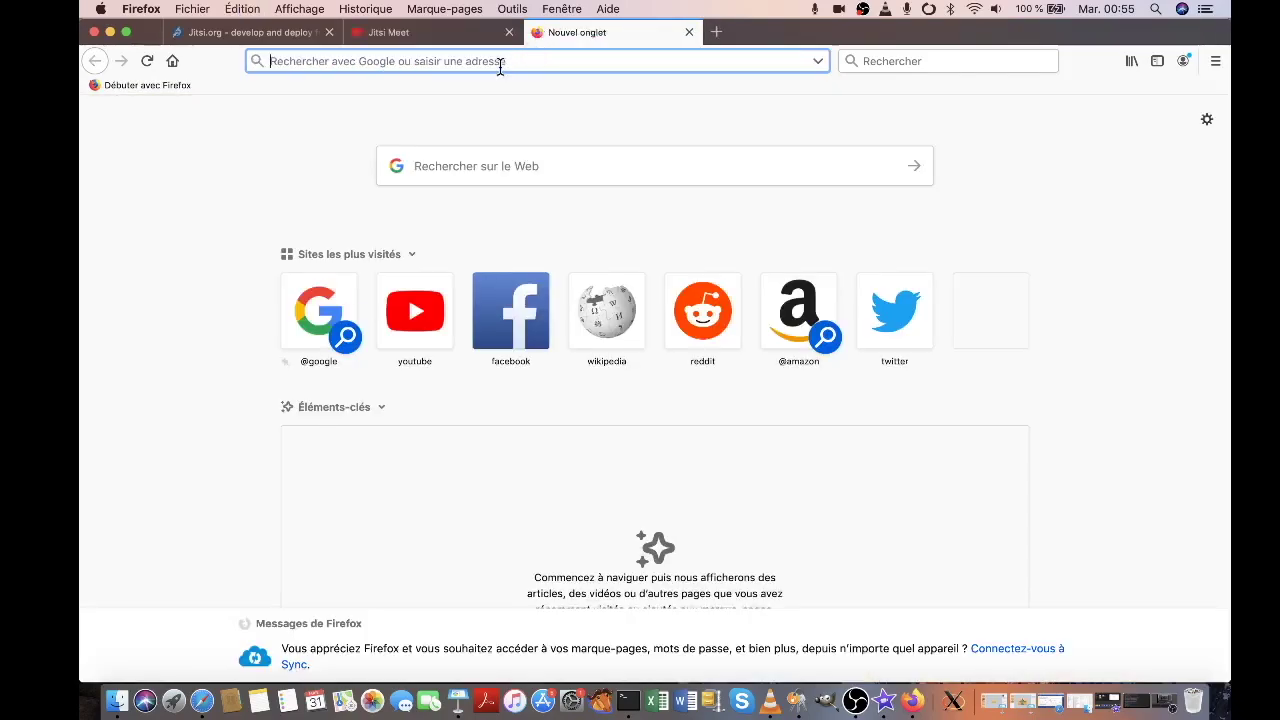
key("super+v")
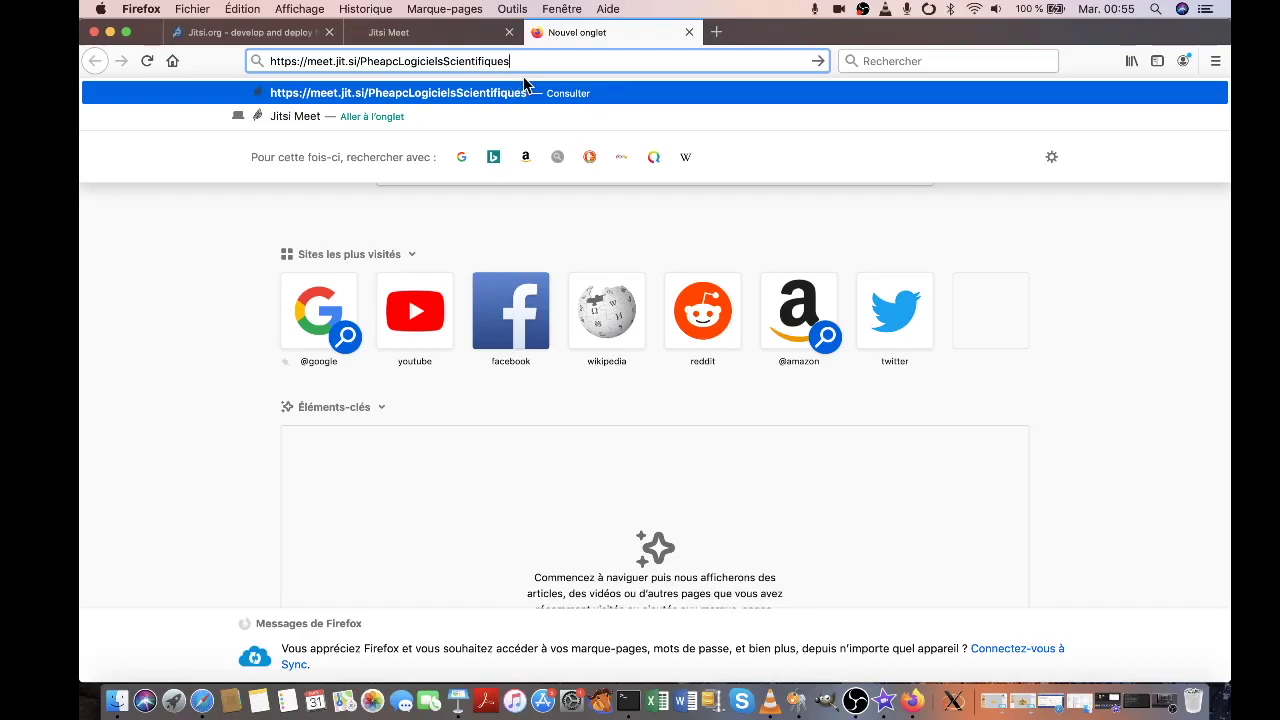
left_click(524, 88)
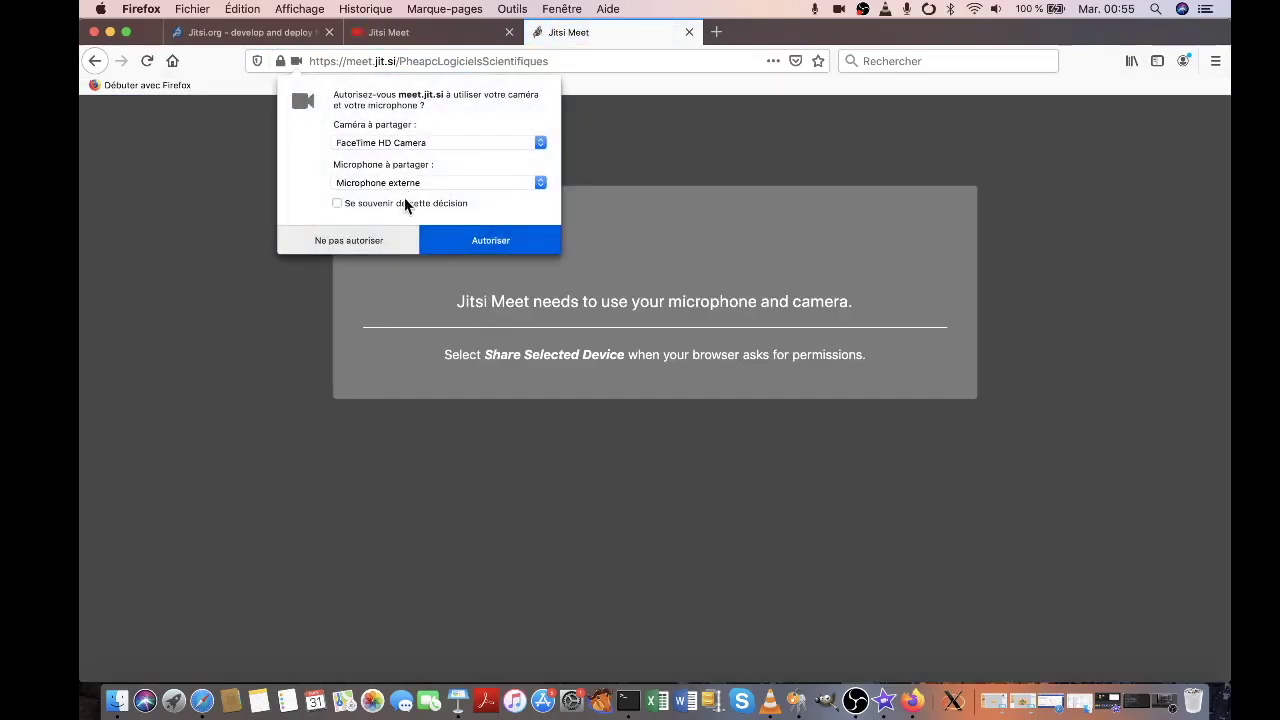
left_click(689, 33)
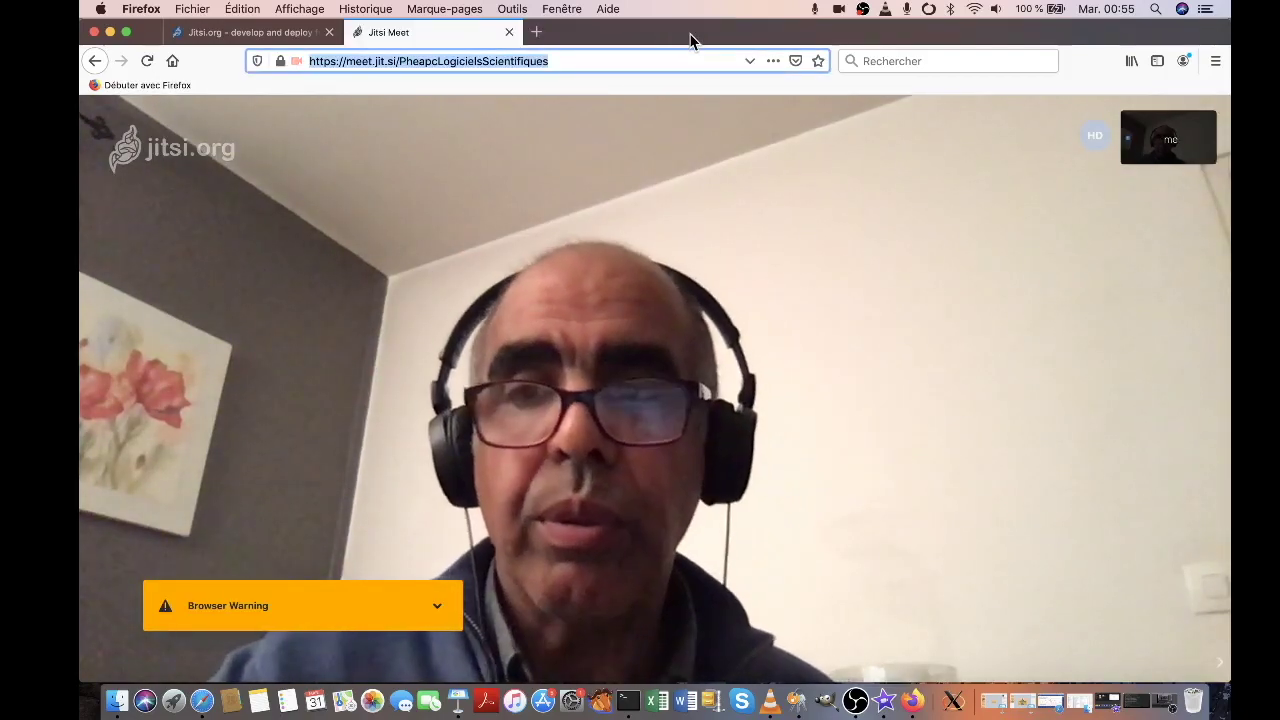
mouse_move(1057, 563)
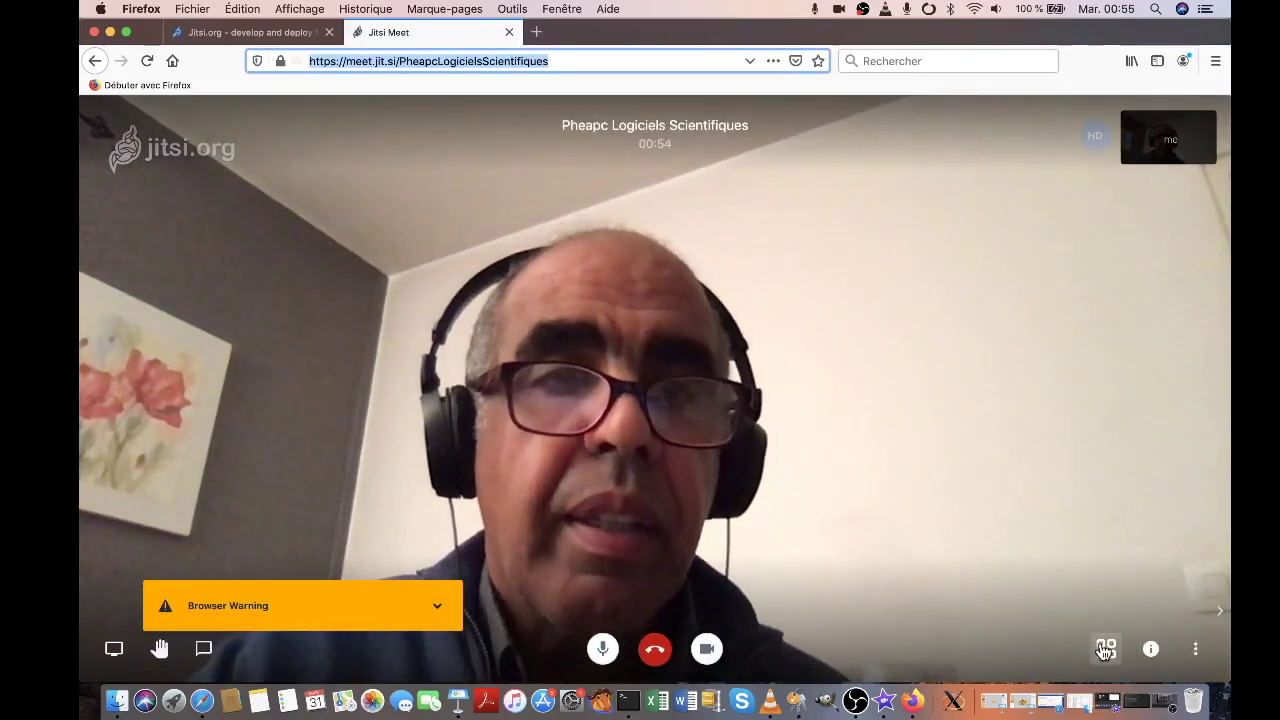
left_click(1105, 649)
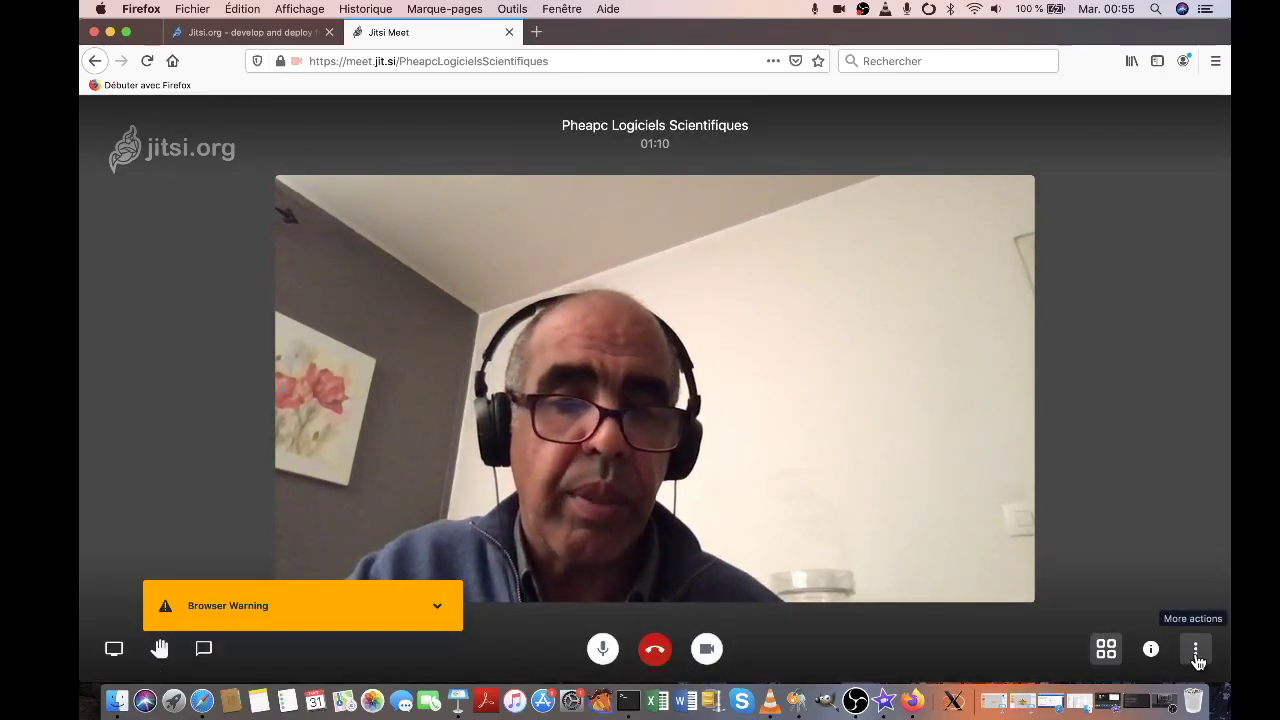
Open the three-dot More actions menu in the bottom-right toolbar
left_click(1197, 655)
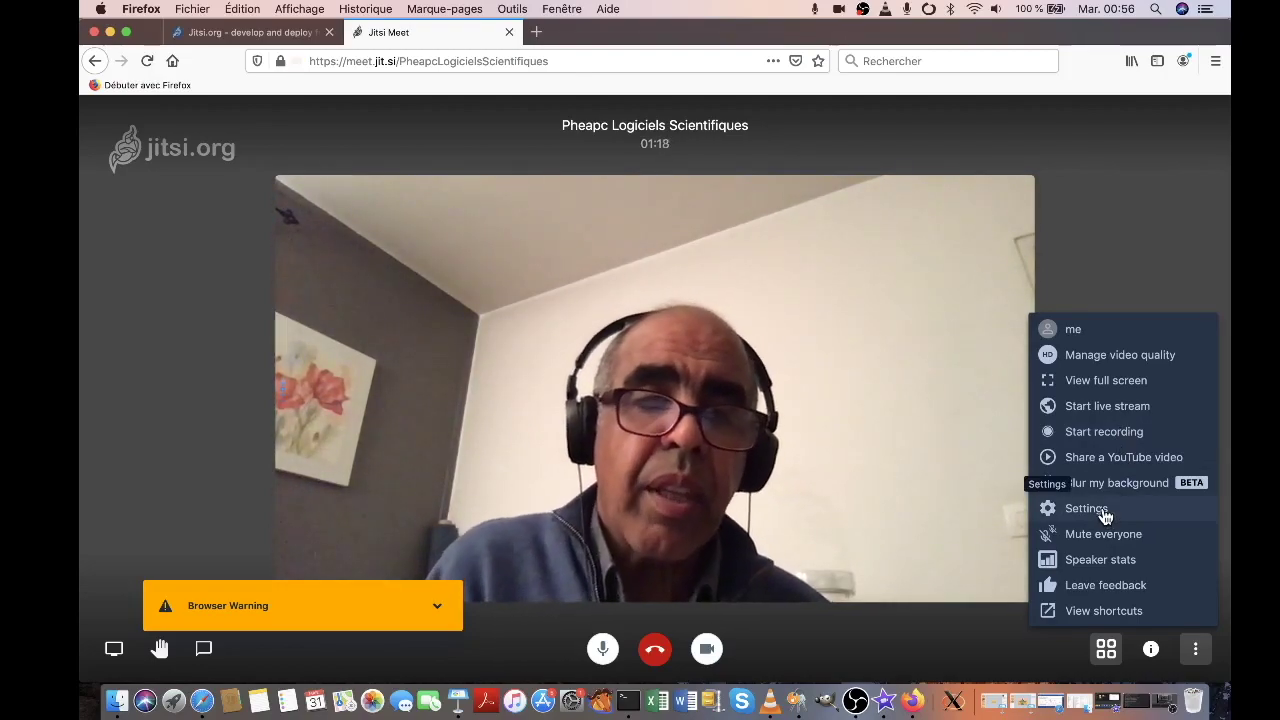
Choose French as the interface language on the Settings More tab and apply it
left_click(1104, 512)
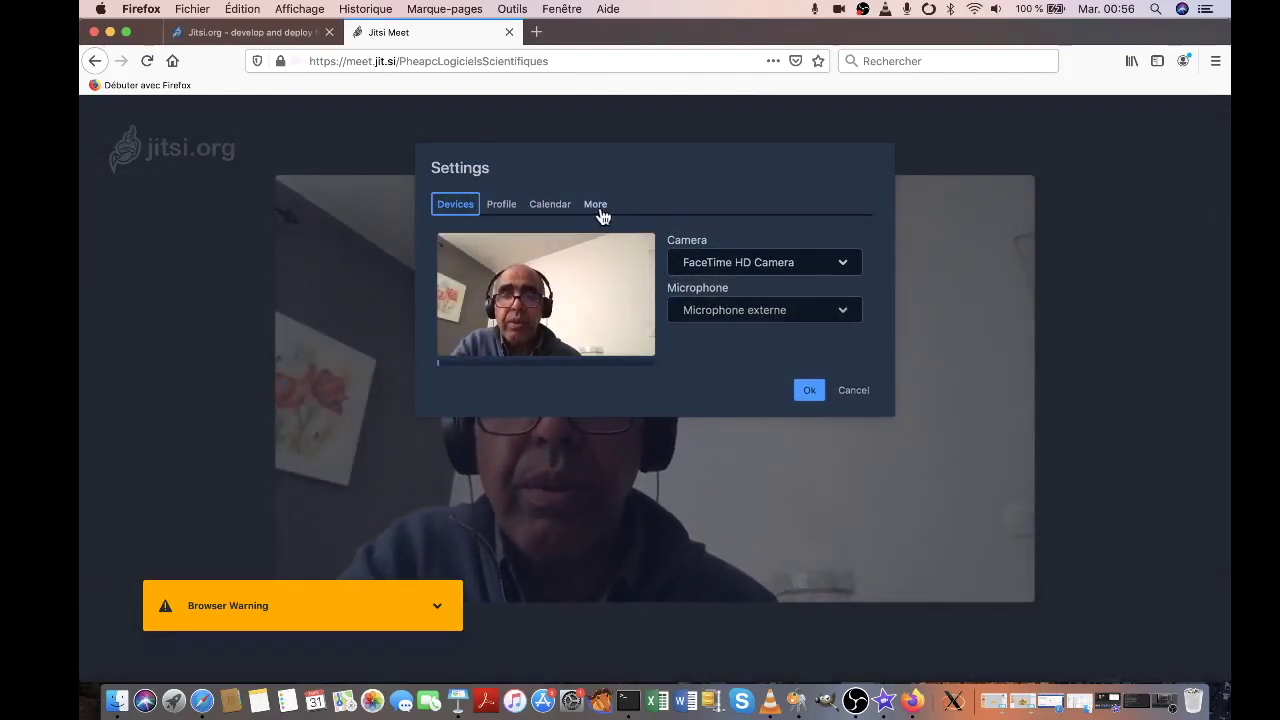
left_click(597, 207)
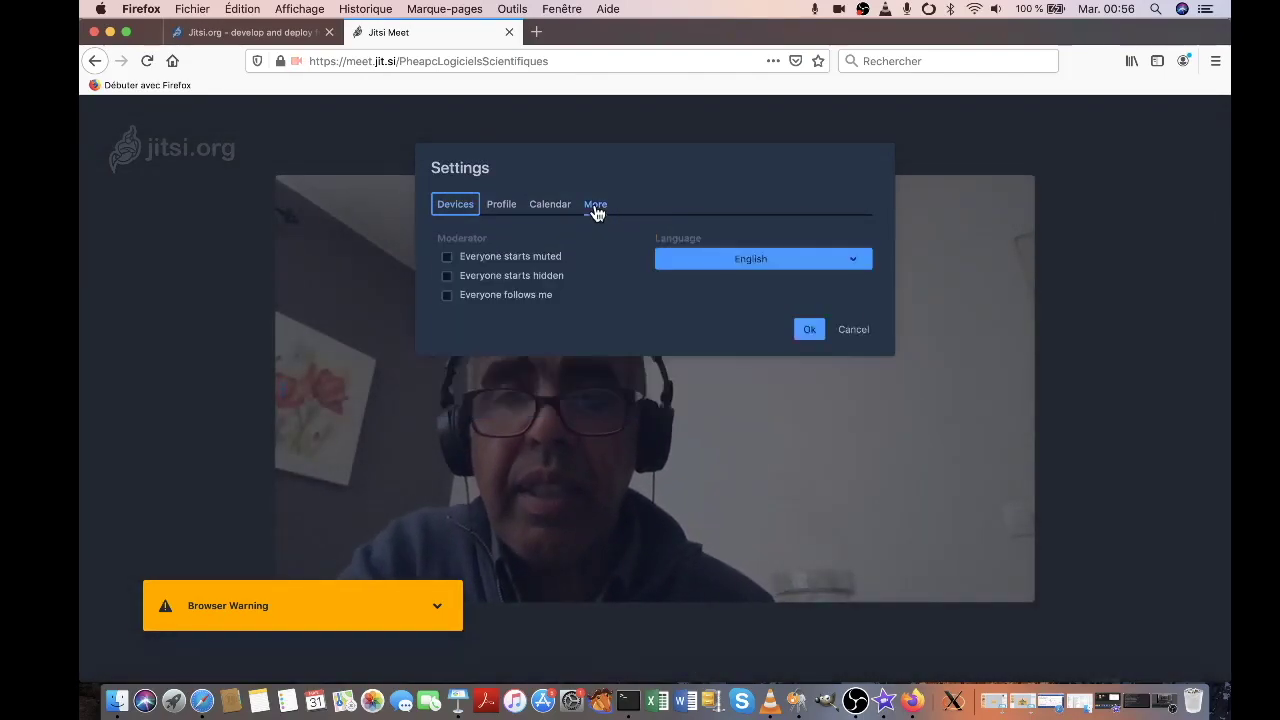
left_click(717, 268)
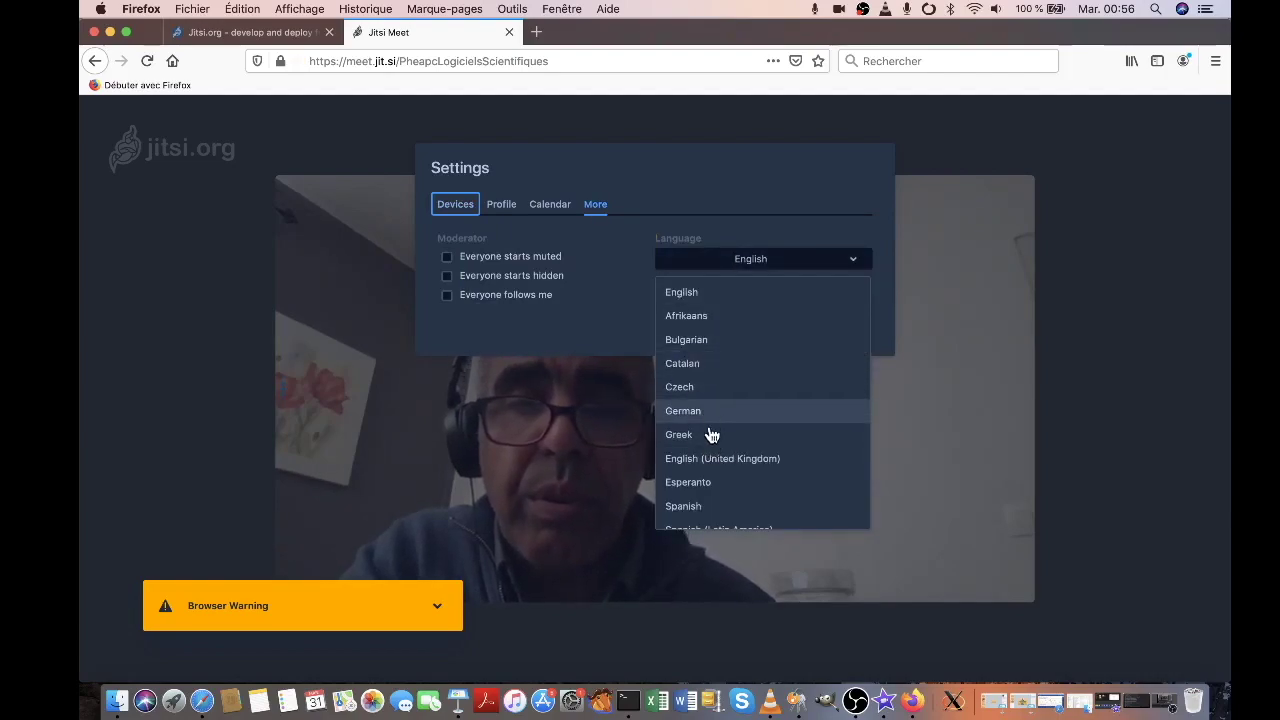
scroll(702, 472, "down", 1)
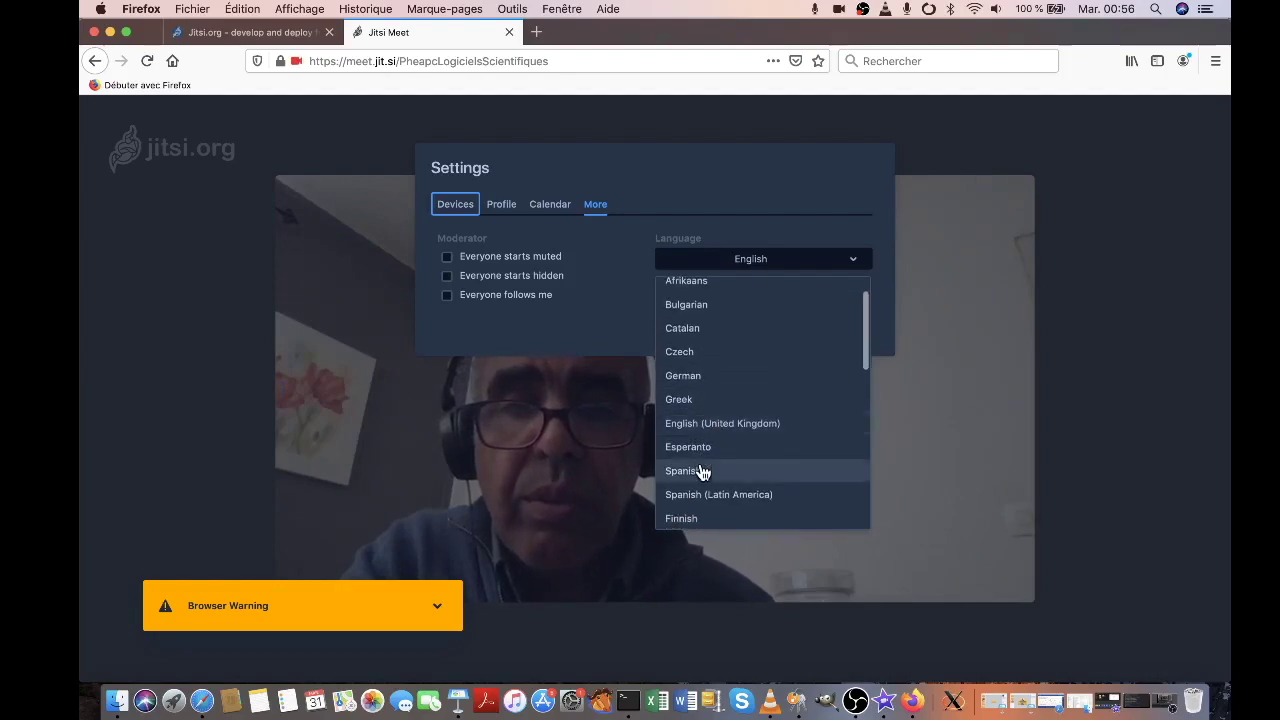
scroll(702, 472, "down", 2)
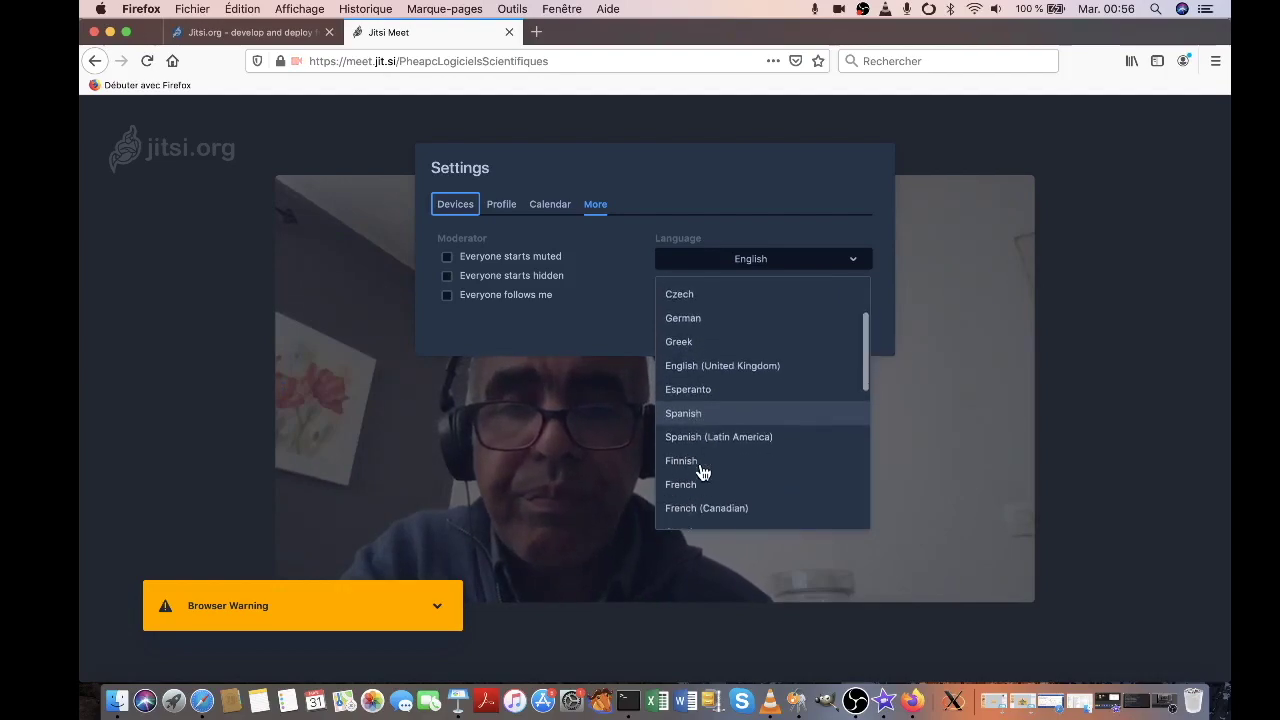
left_click(698, 468)
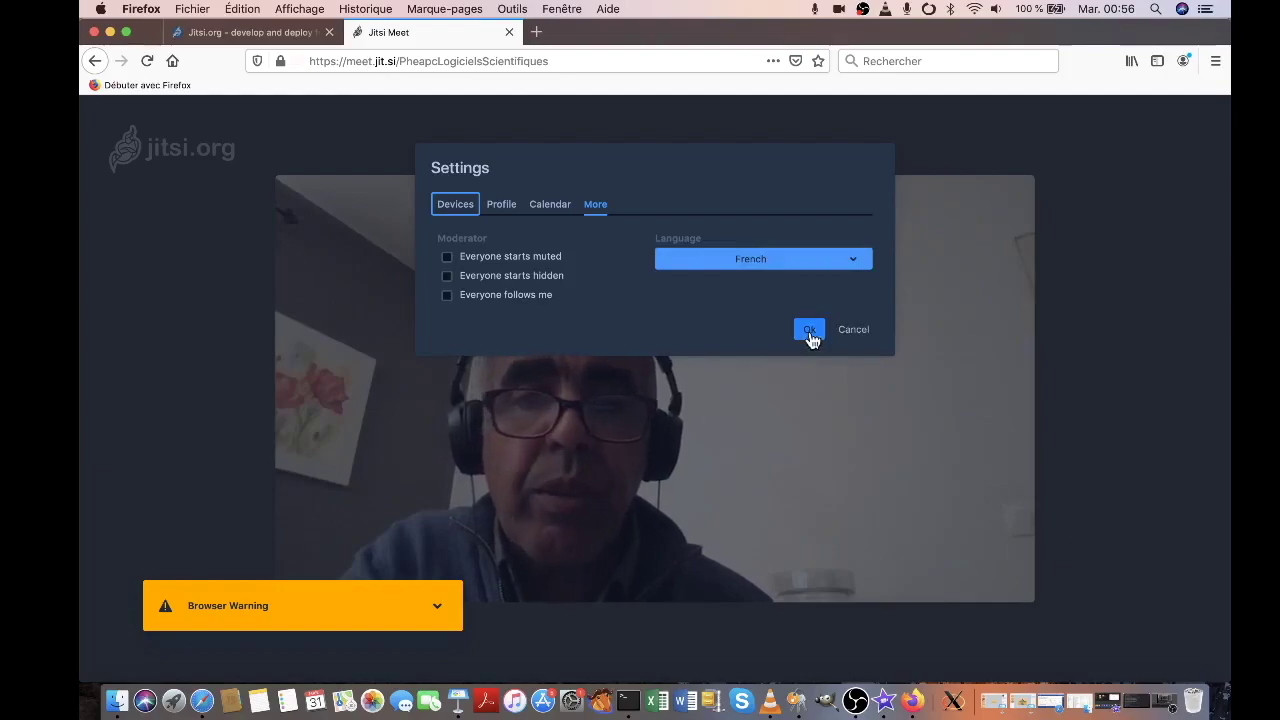
left_click(810, 330)
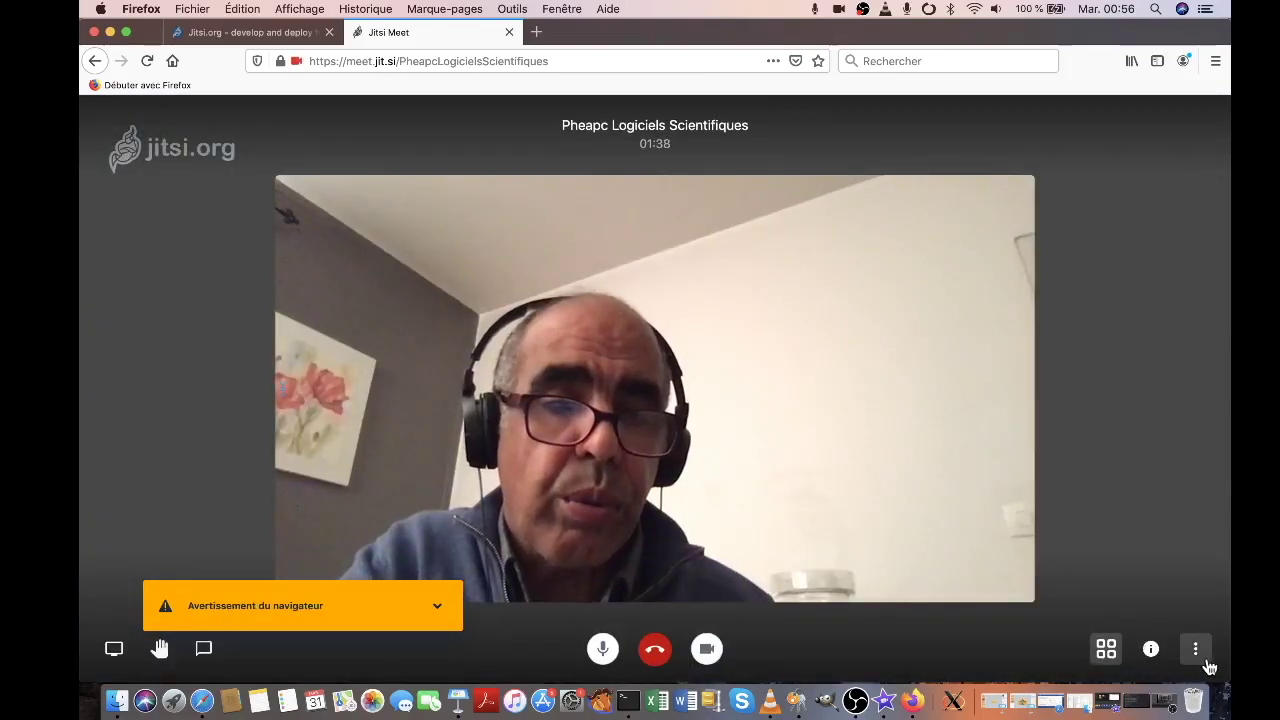
Fill in the Profil nickname and Gravatar e-mail in Paramètres, then go to the Plus tab
left_click(1196, 656)
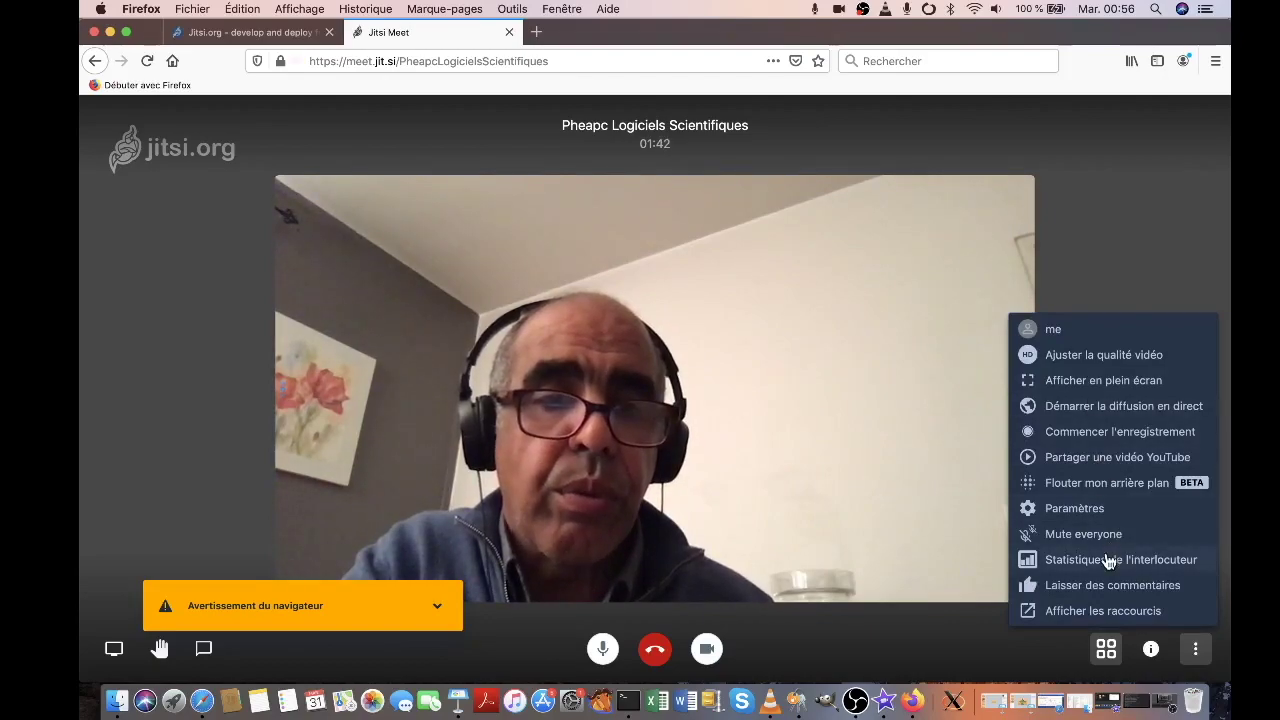
left_click(1091, 510)
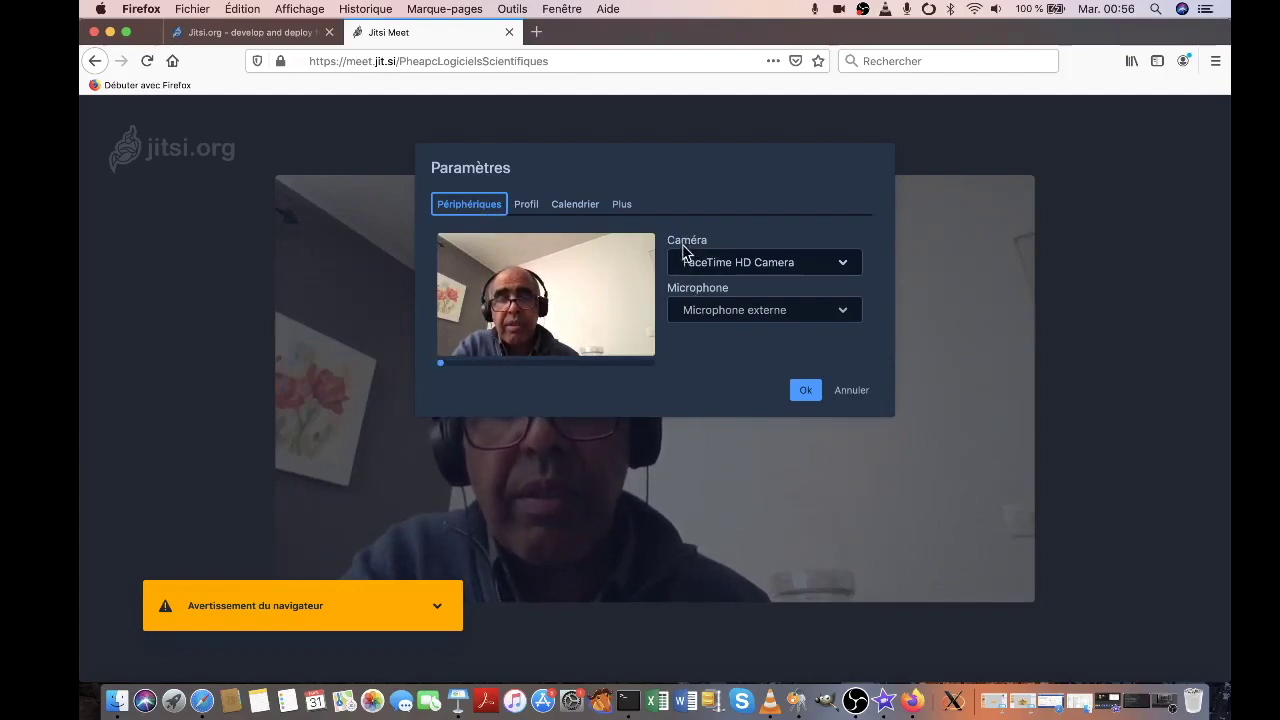
left_click(527, 207)
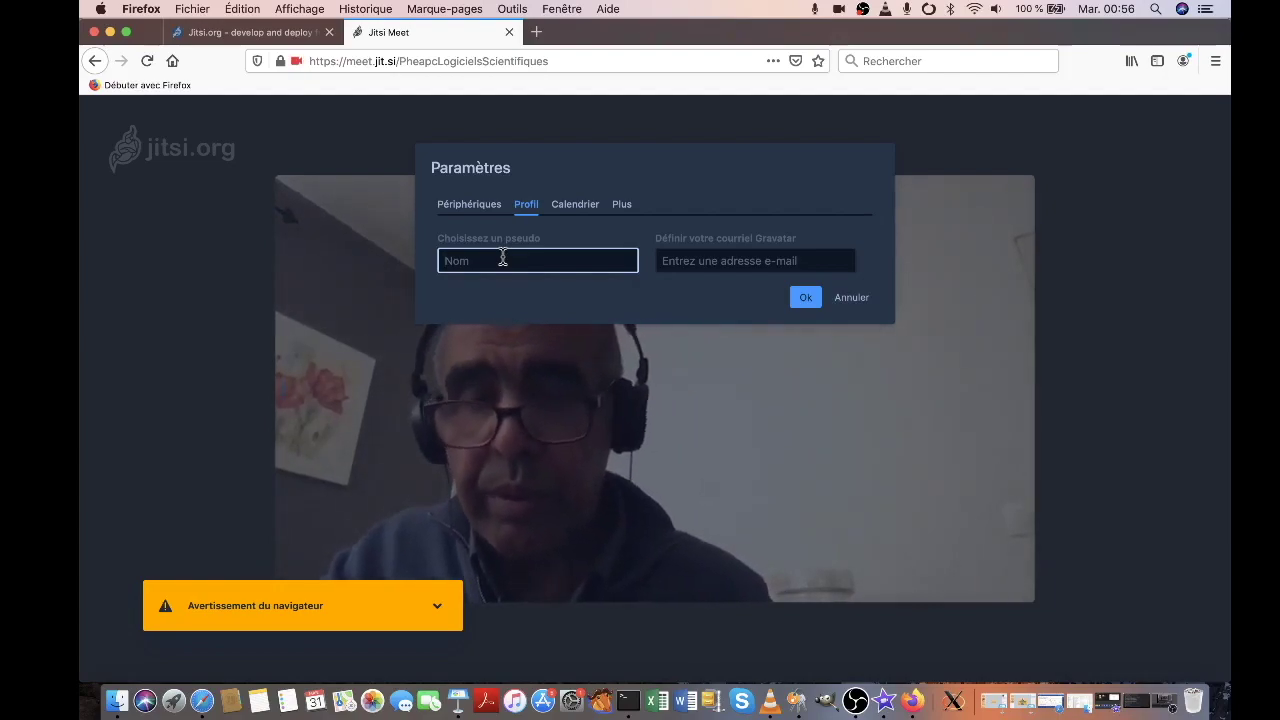
type("EL KACIMI")
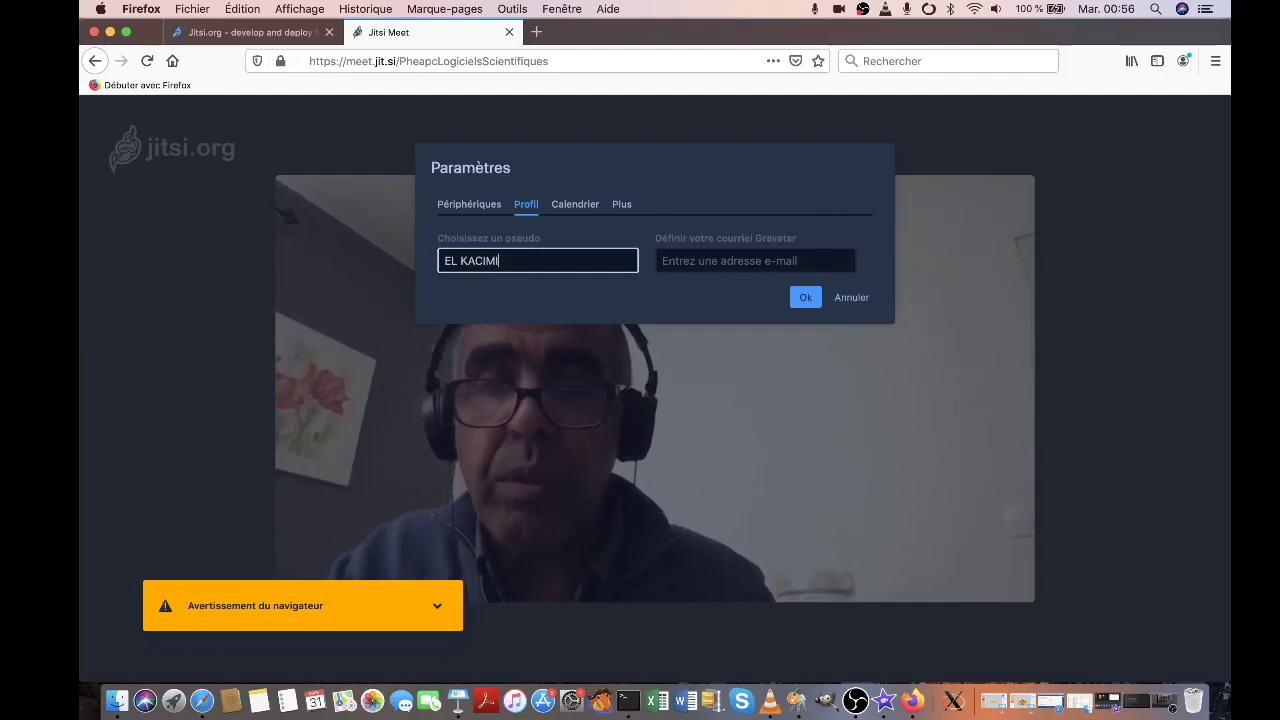
left_click(712, 256)
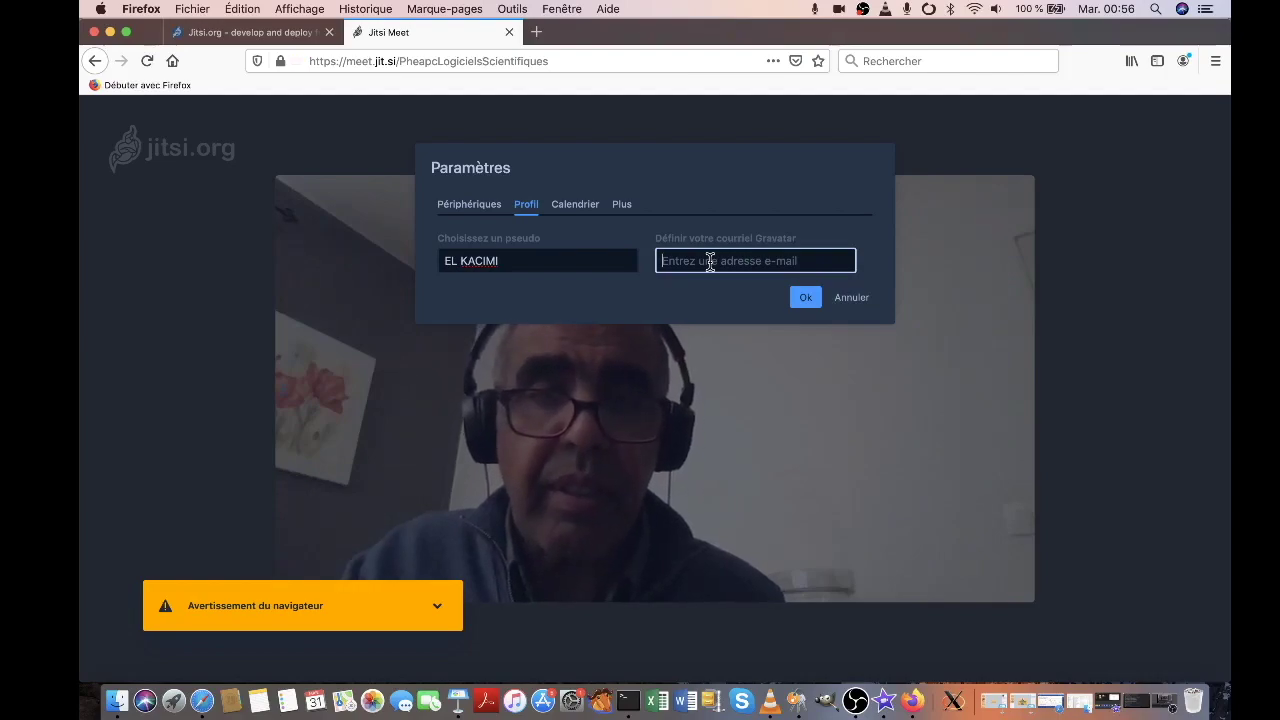
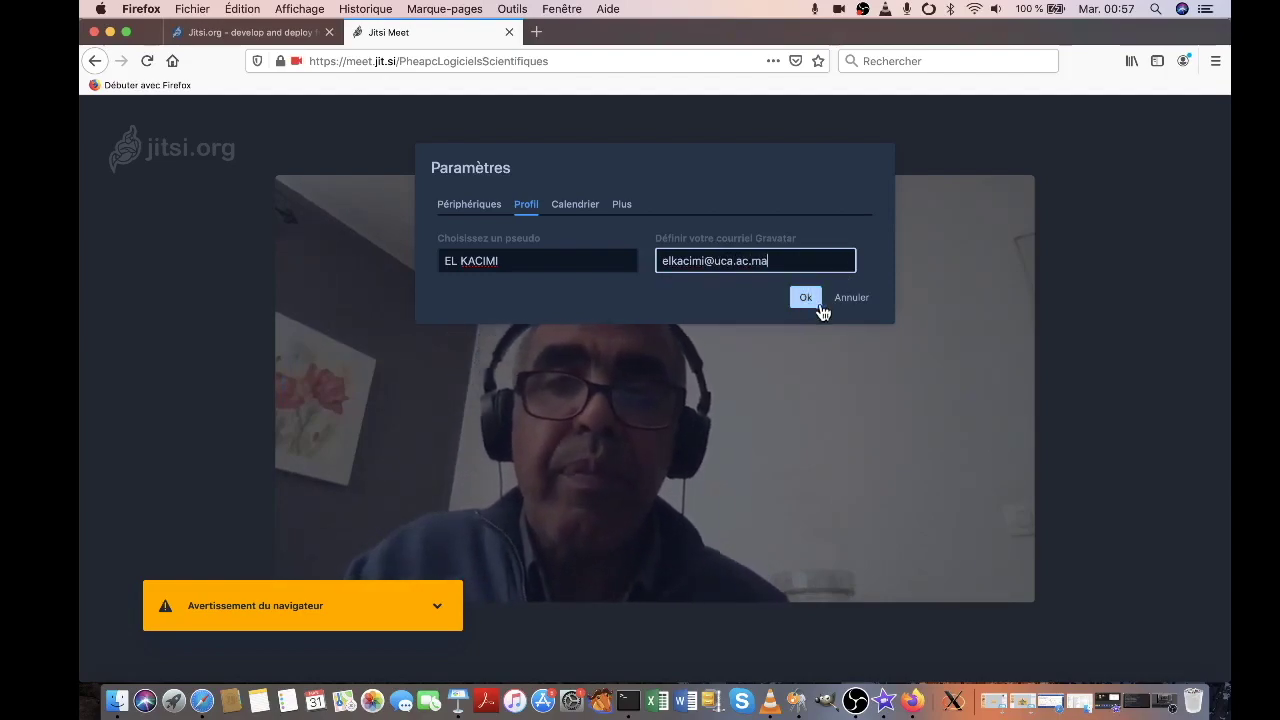
left_click(624, 207)
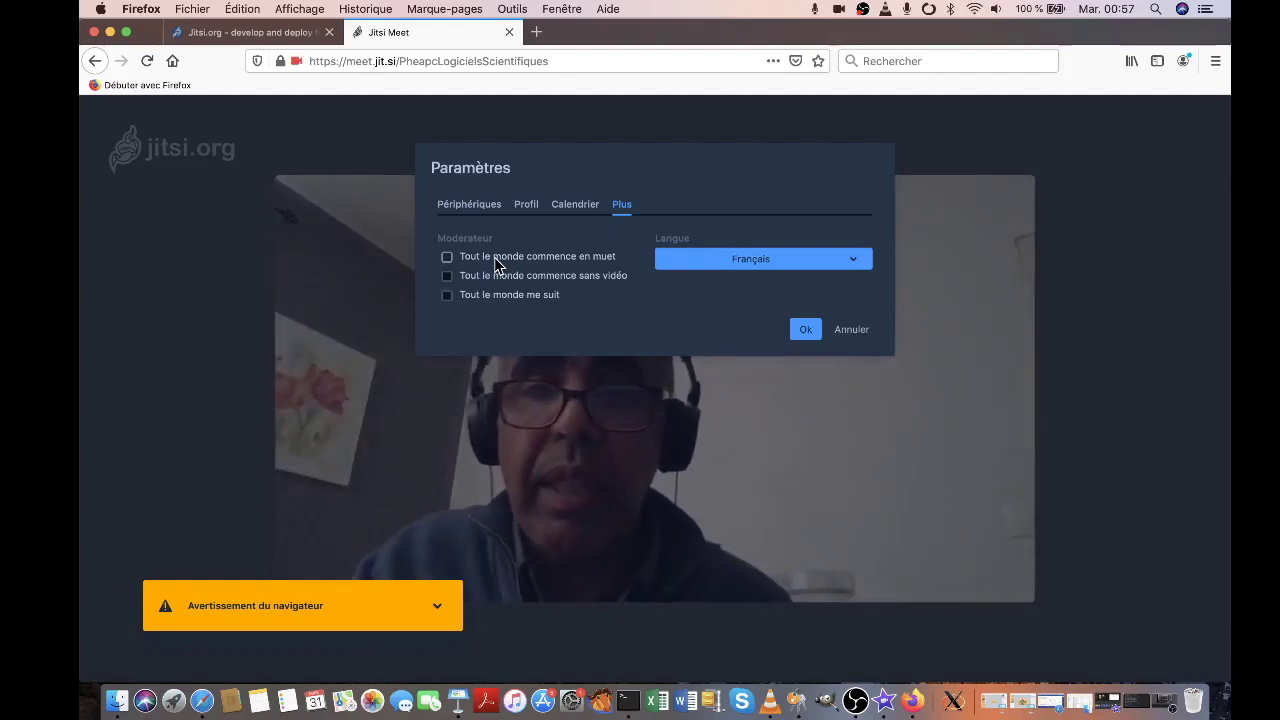
Turn on 'Tout le monde commence en muet' and save the settings with Ok
left_click(449, 260)
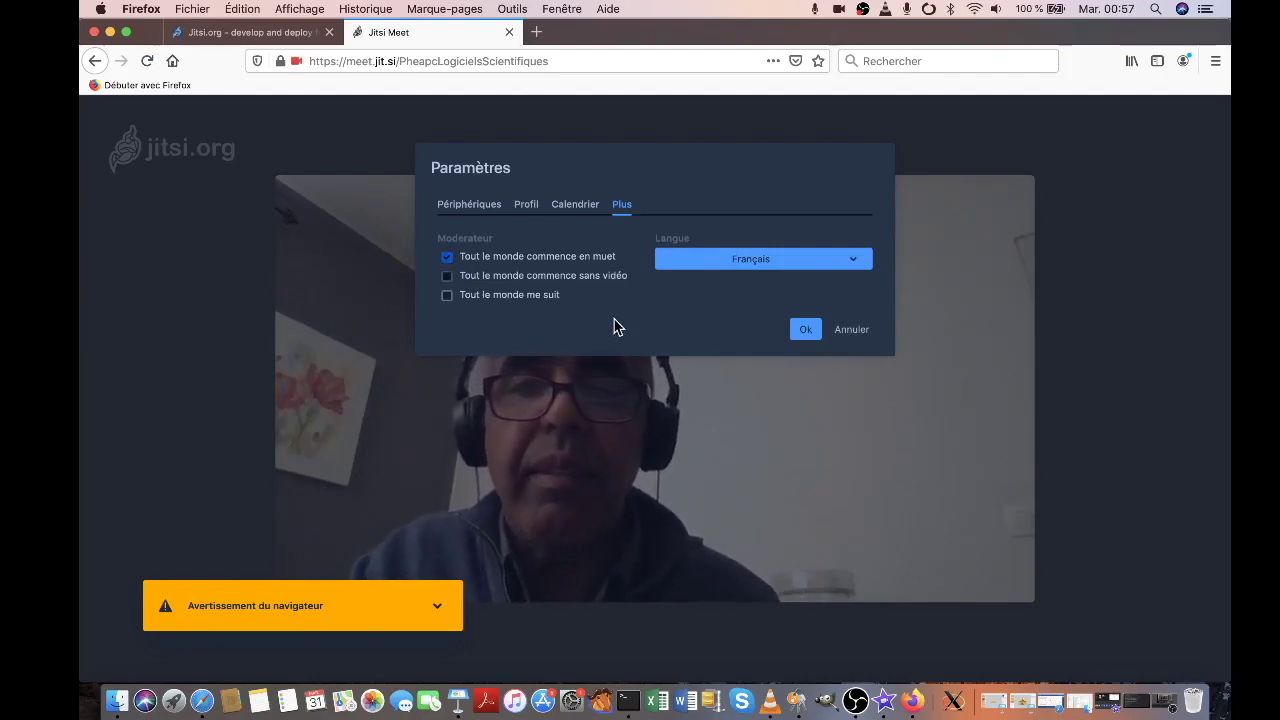
left_click(805, 329)
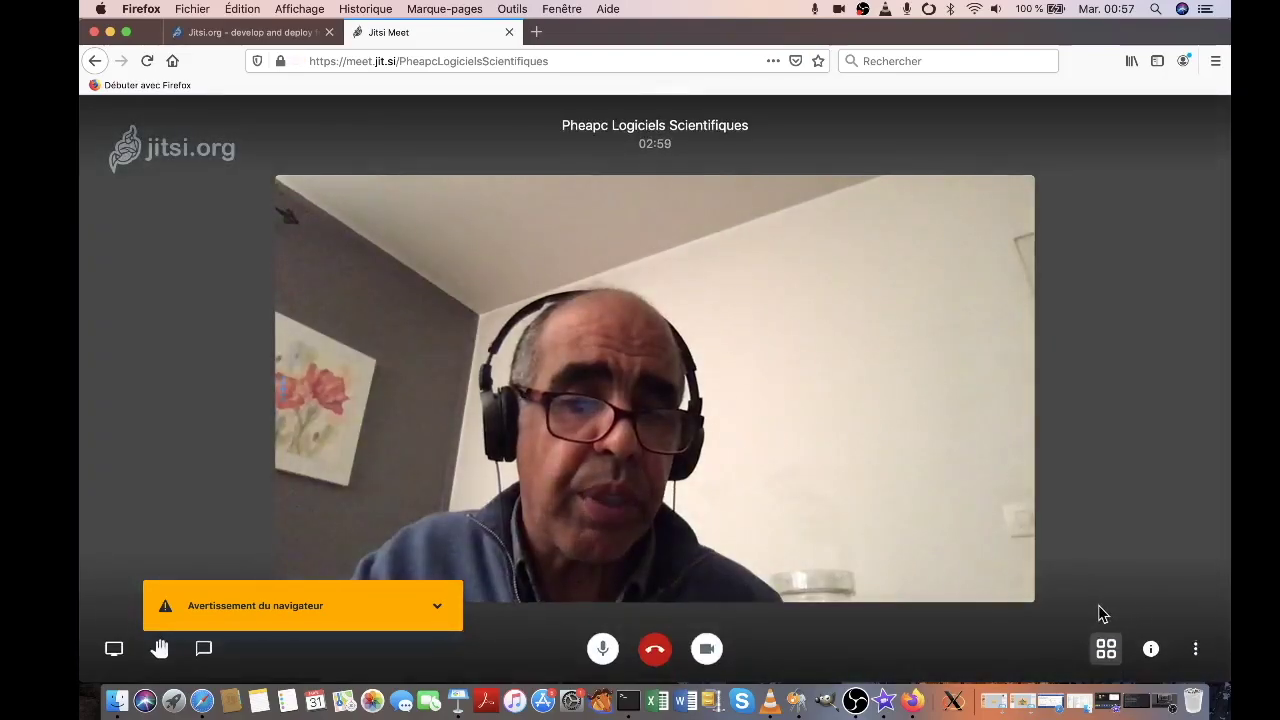
Set the video quality to Moyenne Définition via 'Ajuster la qualité vidéo'
left_click(1195, 649)
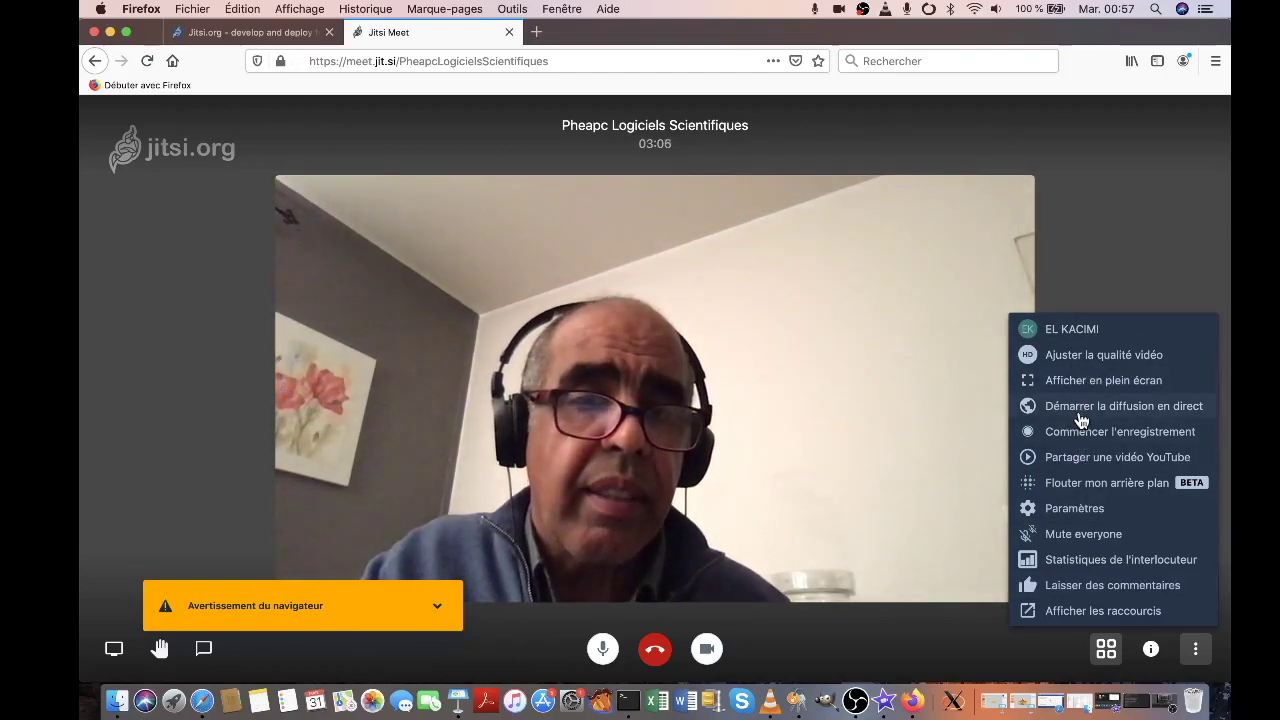
left_click(1085, 358)
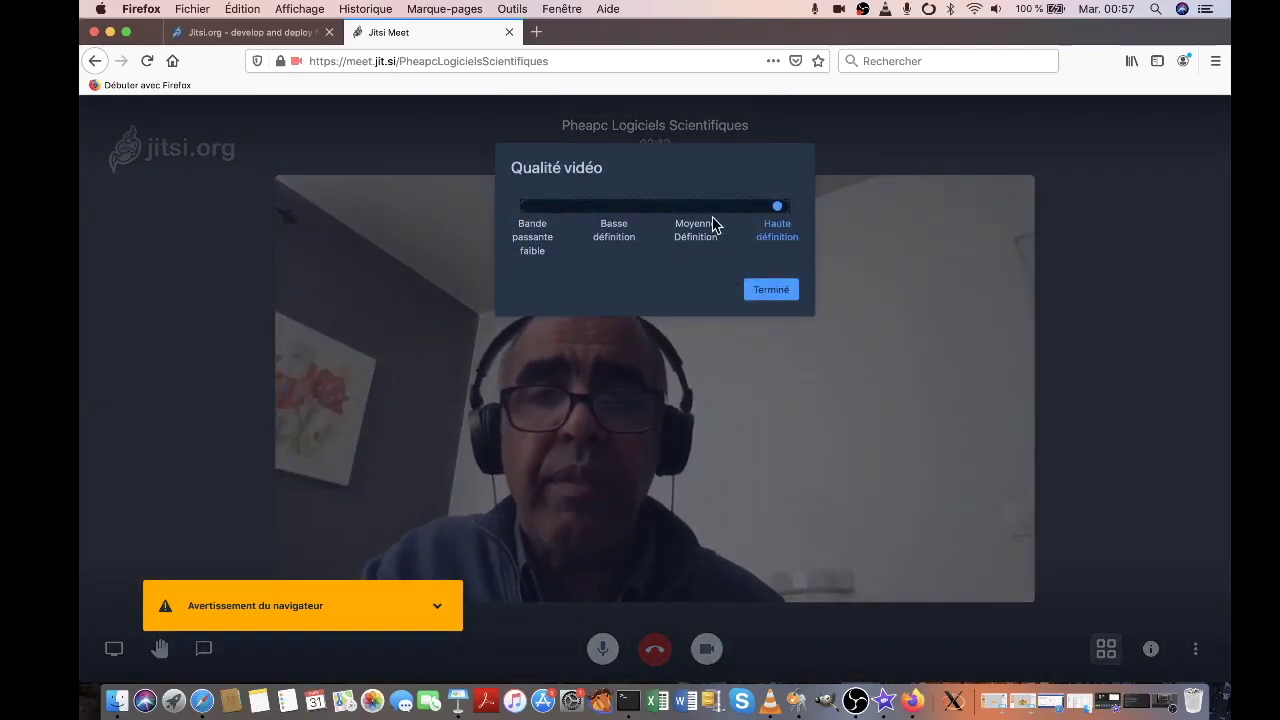
left_click(697, 206)
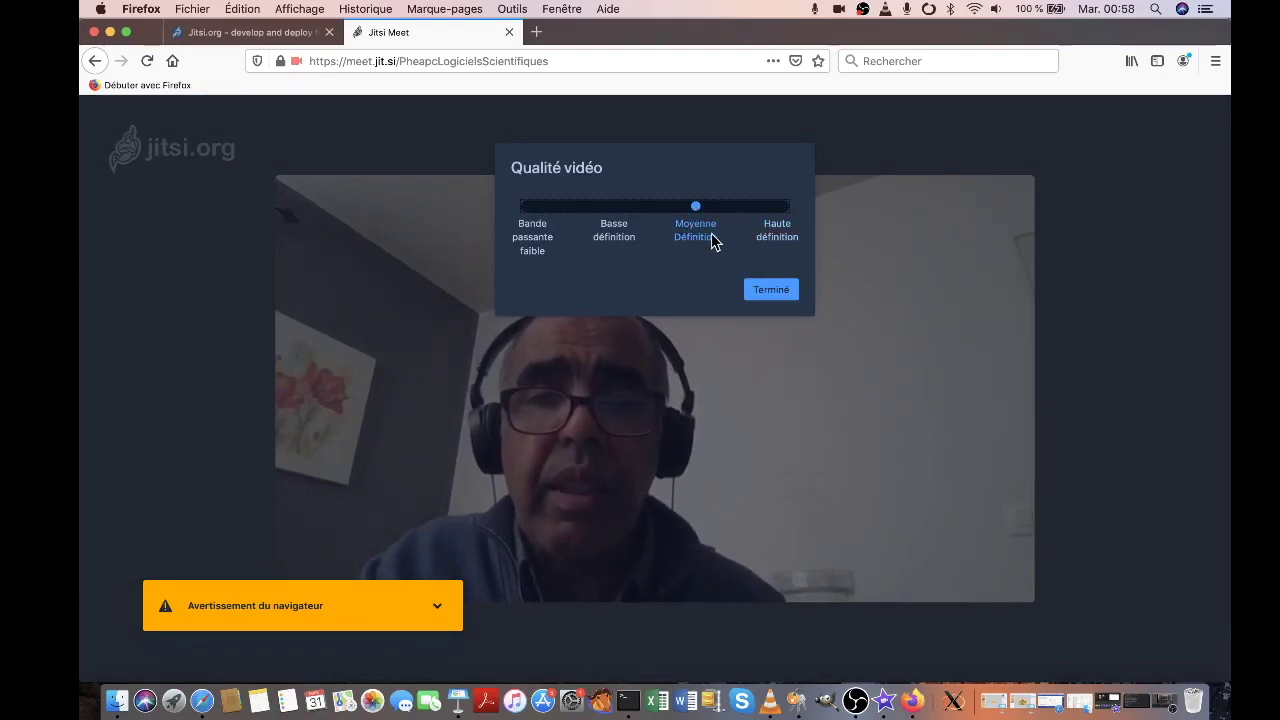
left_click(775, 293)
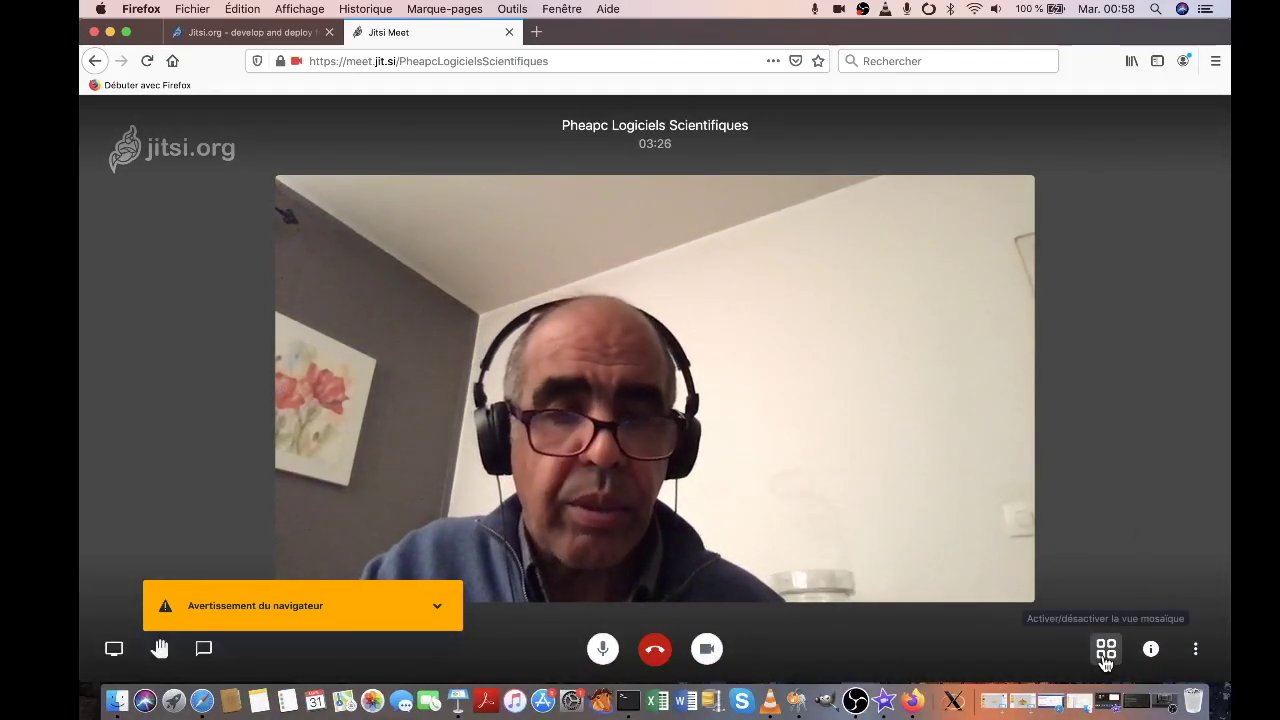
Toggle the camera off and on, mute and unmute the mic, then open the chat
left_click(707, 650)
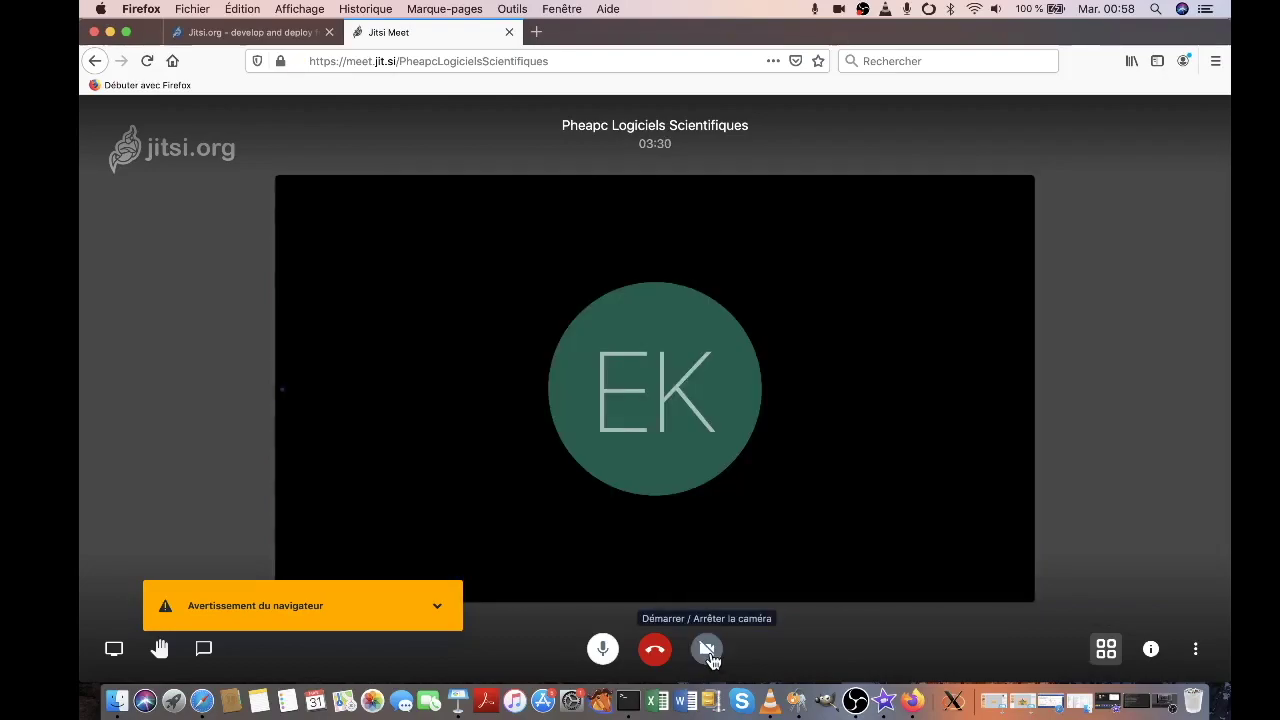
left_click(707, 650)
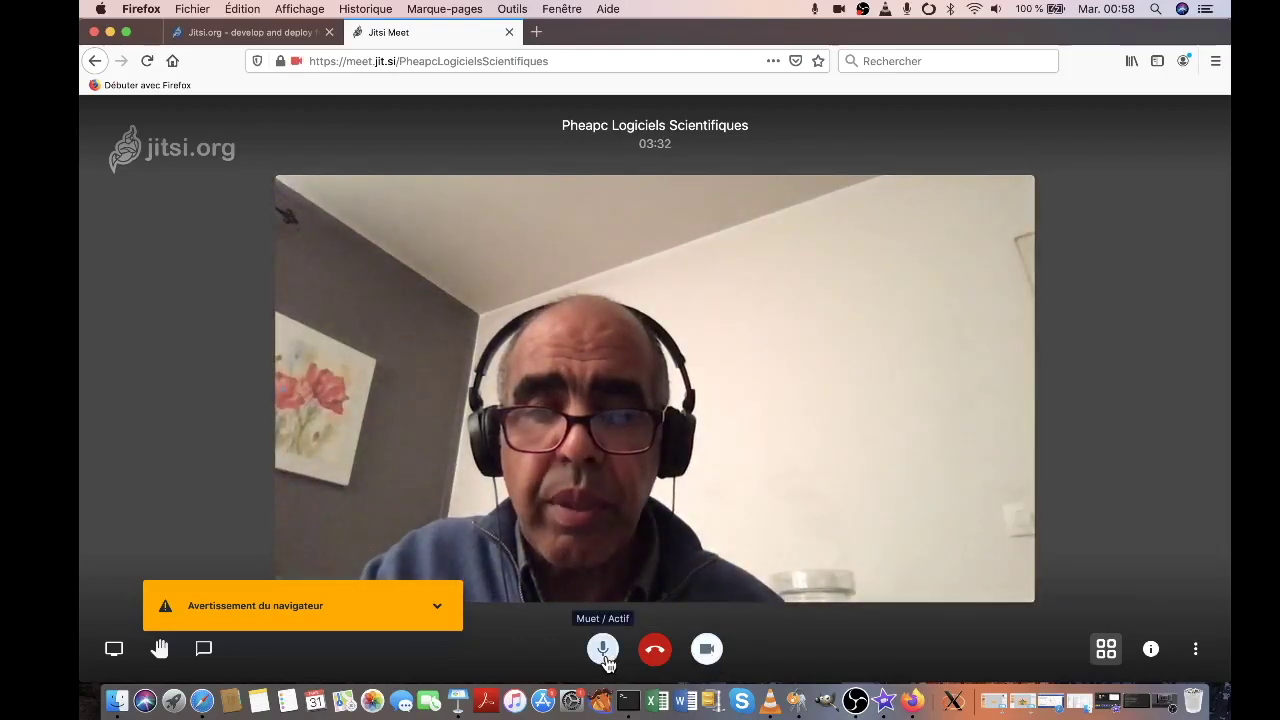
left_click(603, 650)
left_click(603, 650)
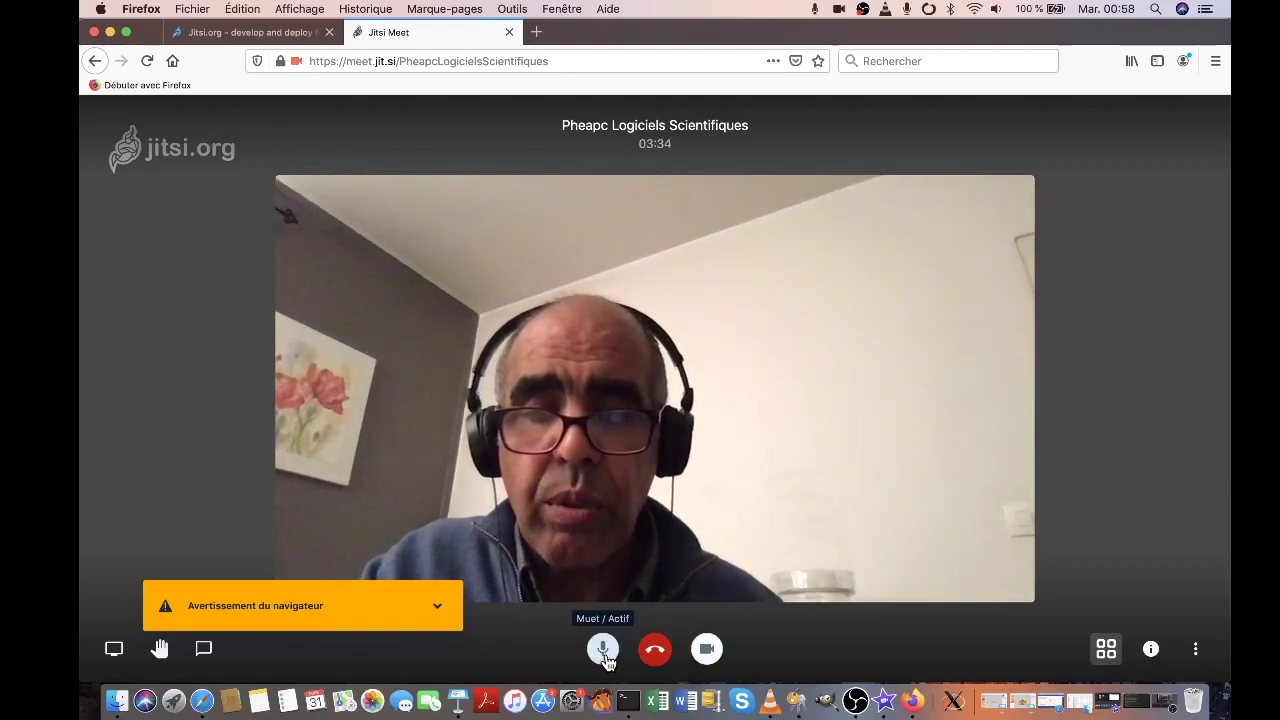
left_click(207, 652)
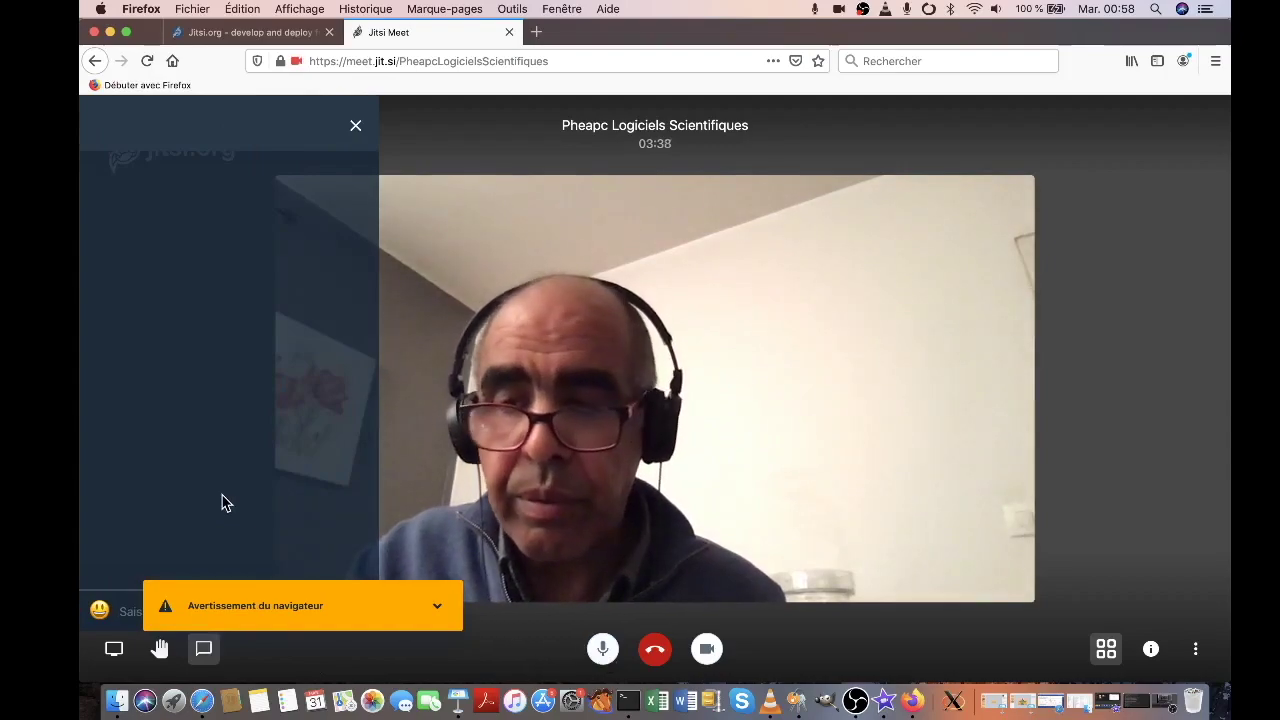
Send 'ceci est un test' in chat, dismiss the browser warning, close the chat, and raise your hand
type("ceci")
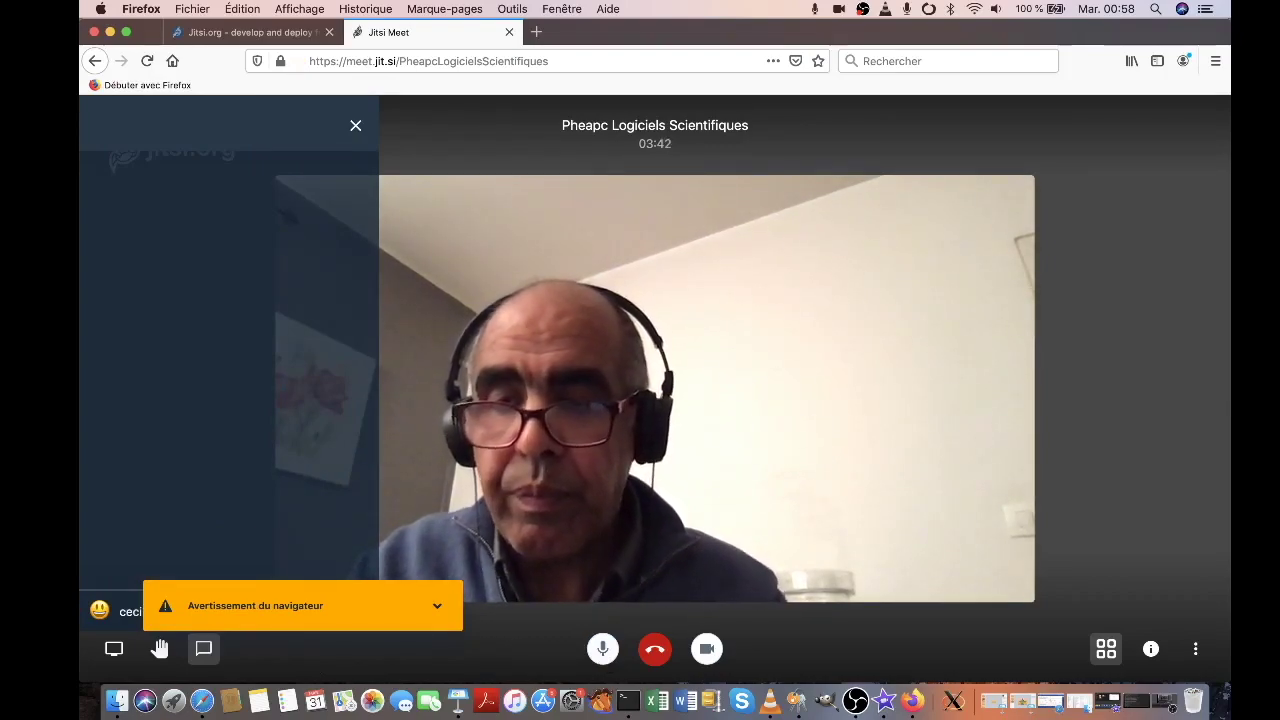
left_click(436, 606)
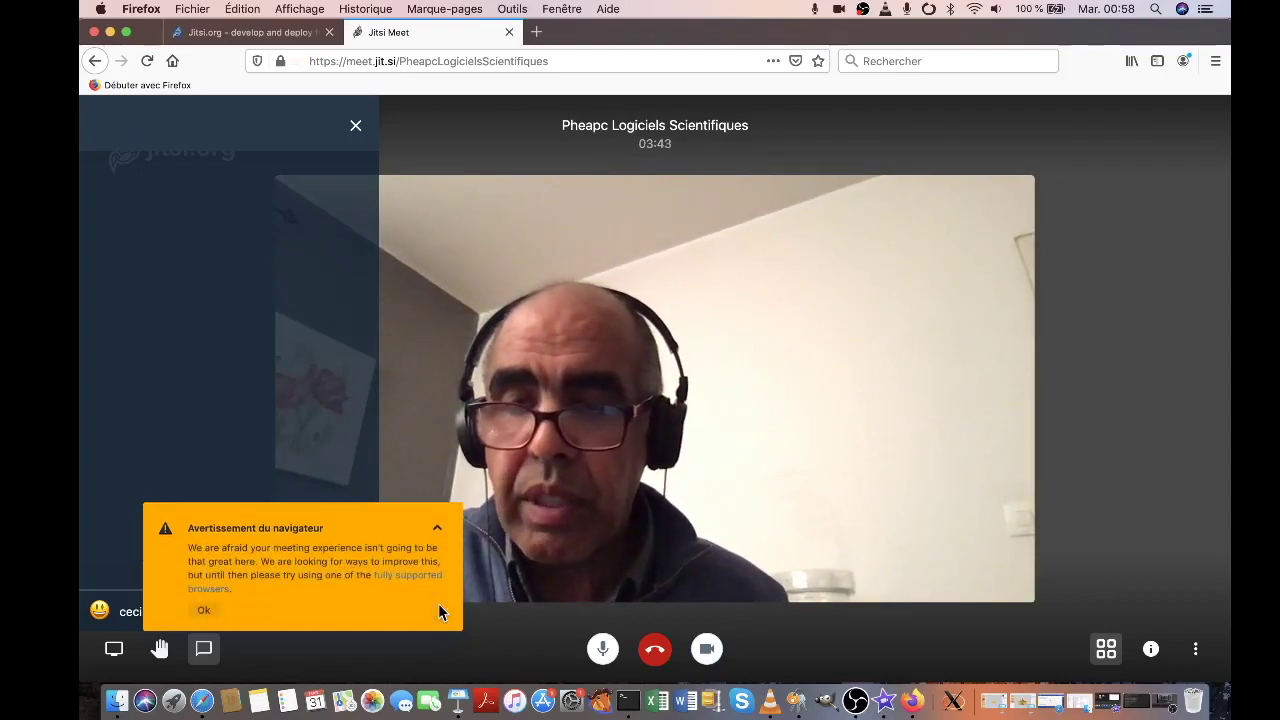
left_click(210, 609)
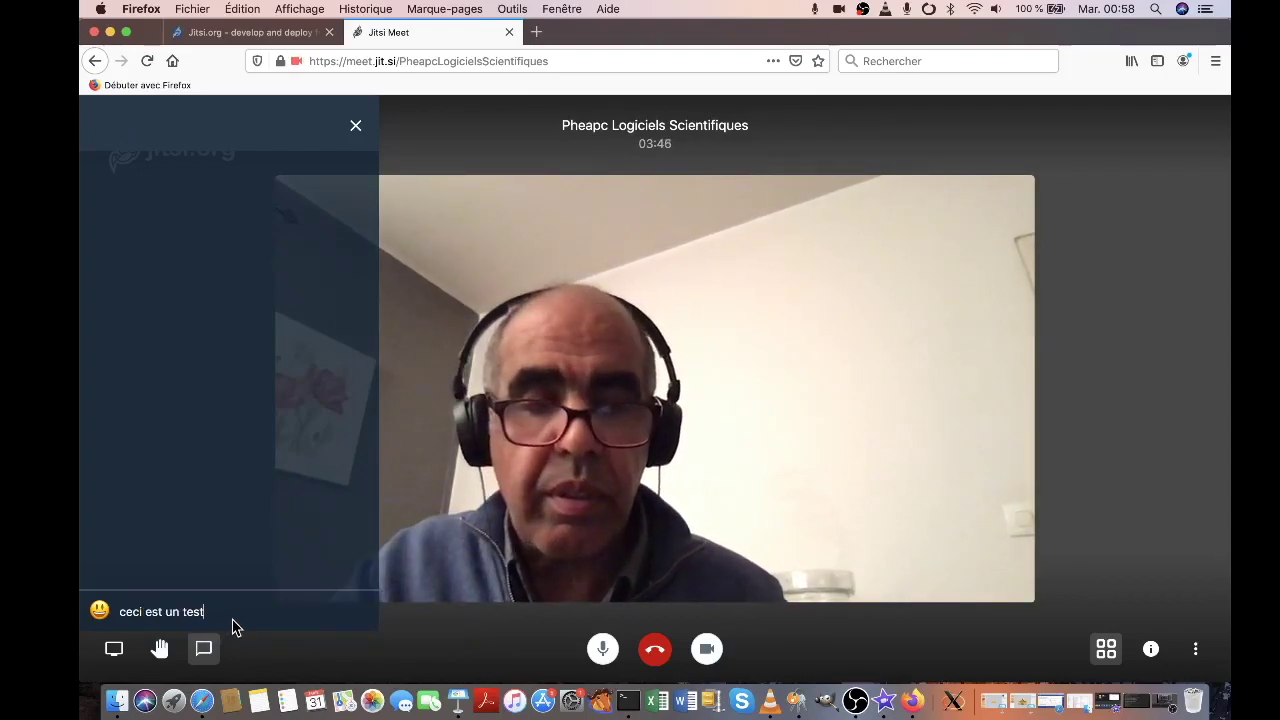
key("Return")
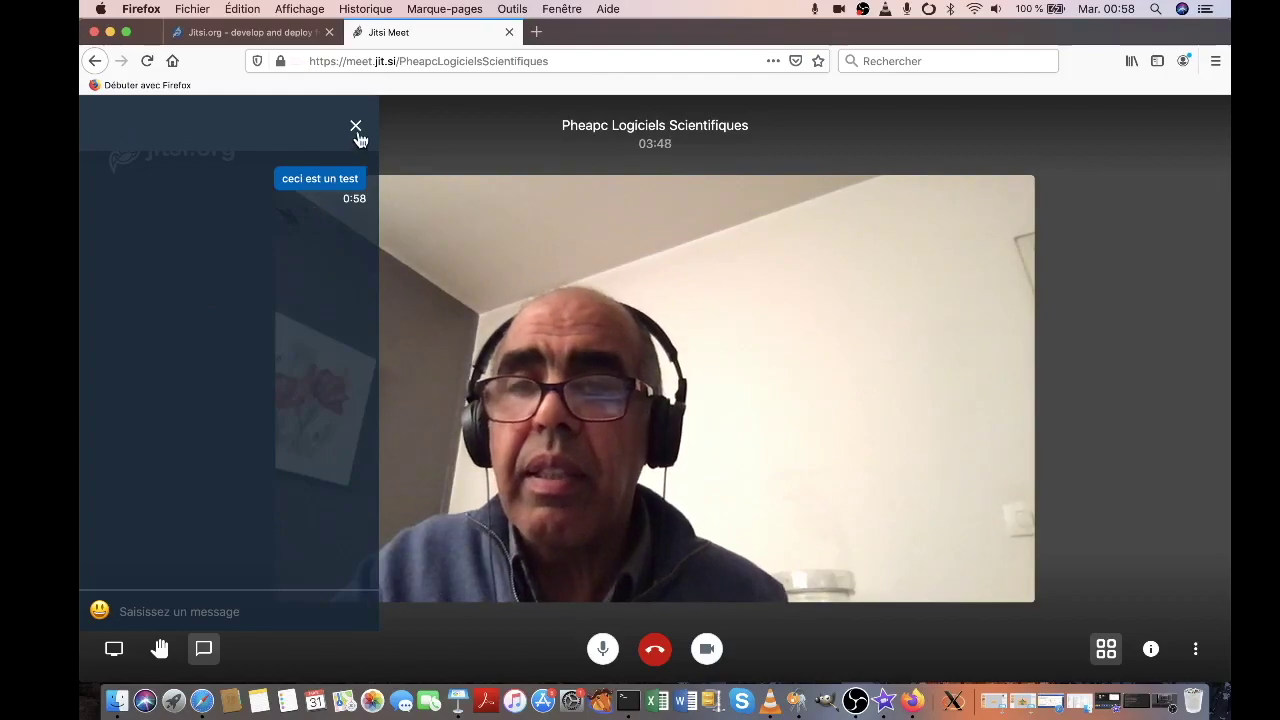
left_click(355, 125)
left_click(160, 652)
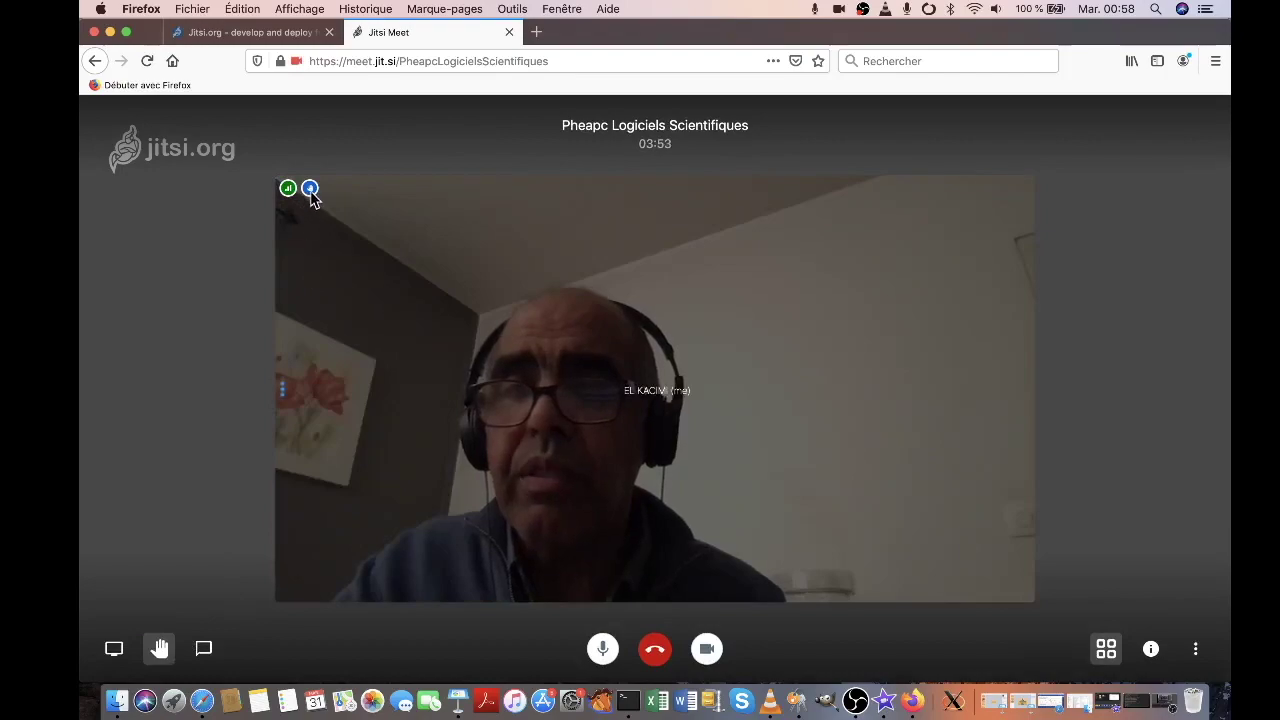
mouse_move(312, 198)
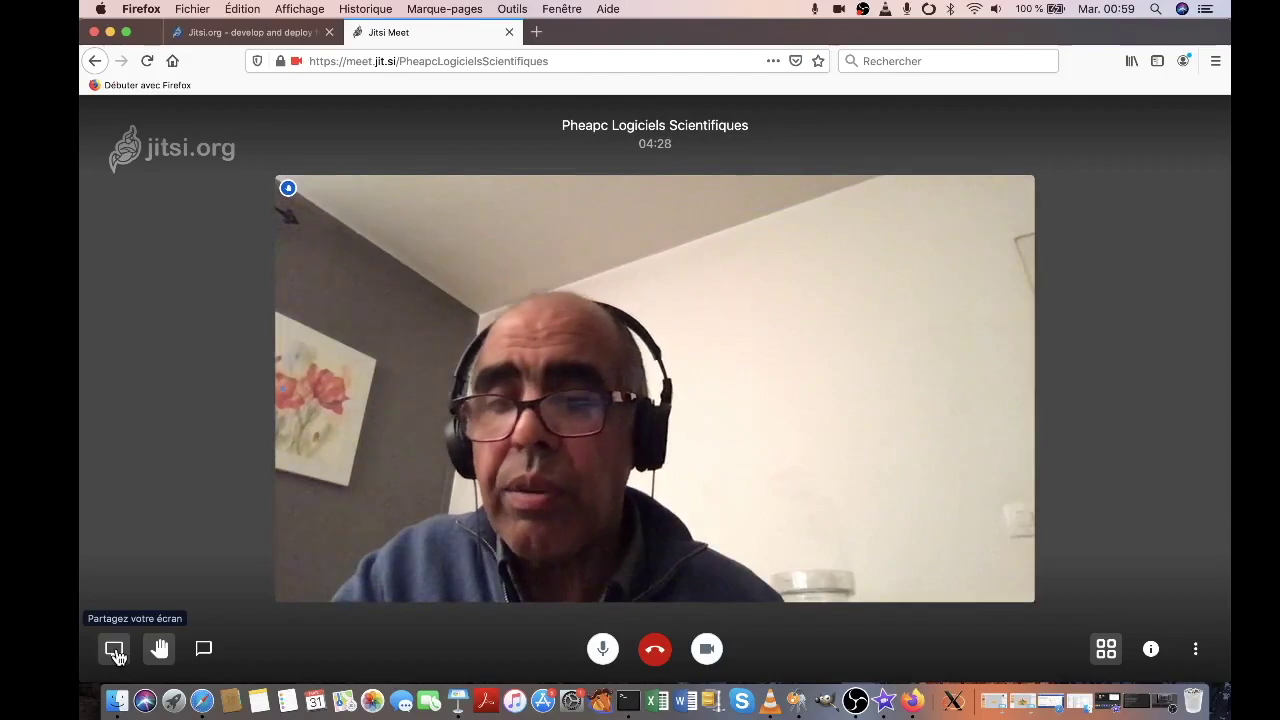
Share the 'Écran entier' (entire screen) through Firefox's prompt, then minimise the browser window
left_click(115, 650)
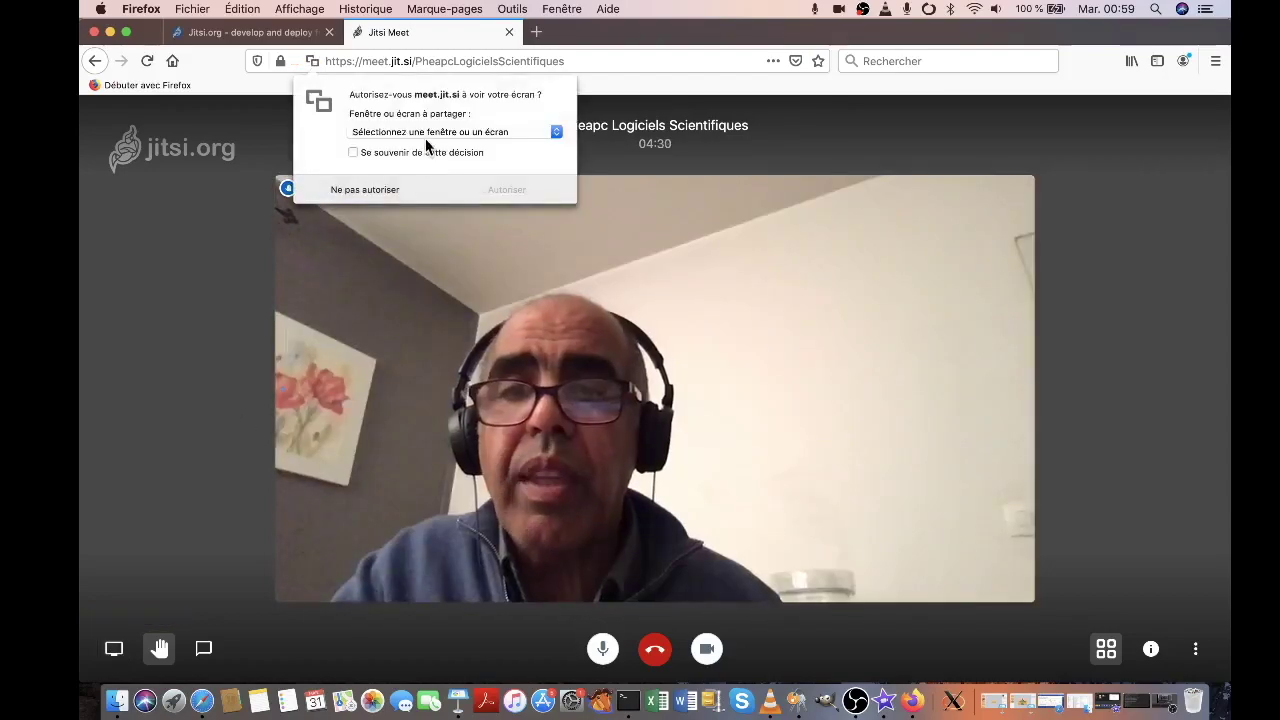
left_click(422, 132)
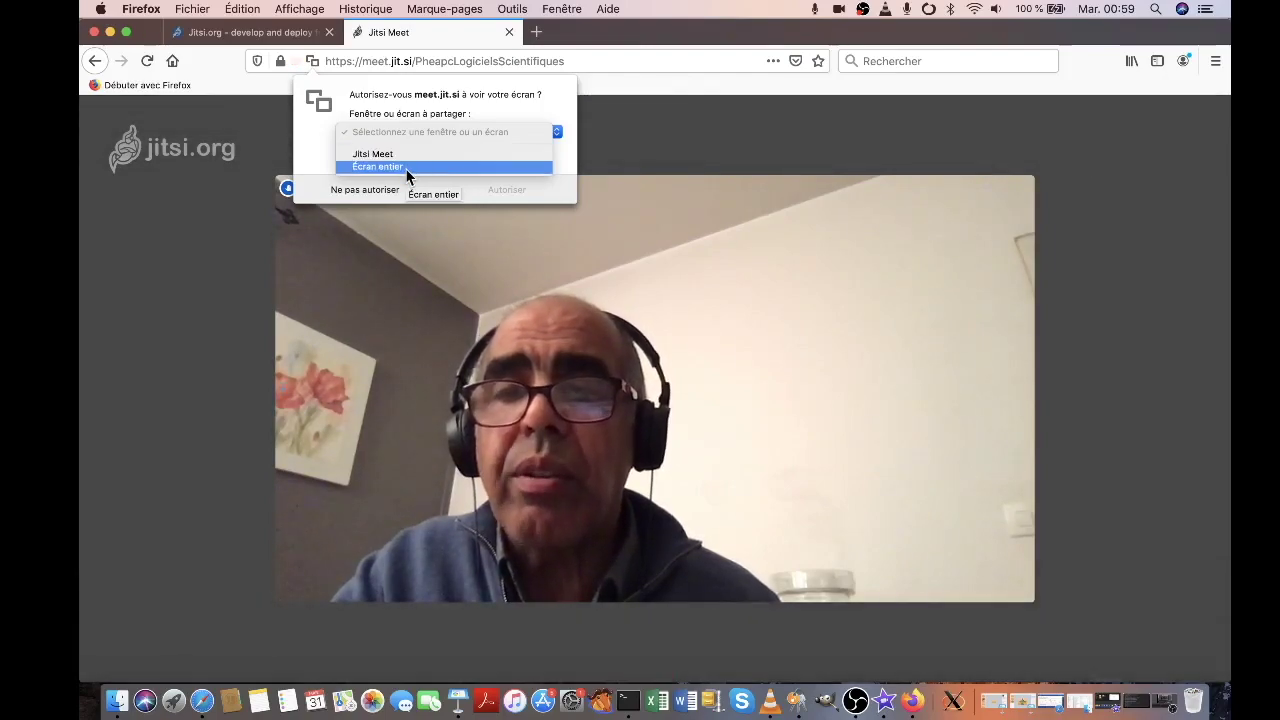
left_click(407, 168)
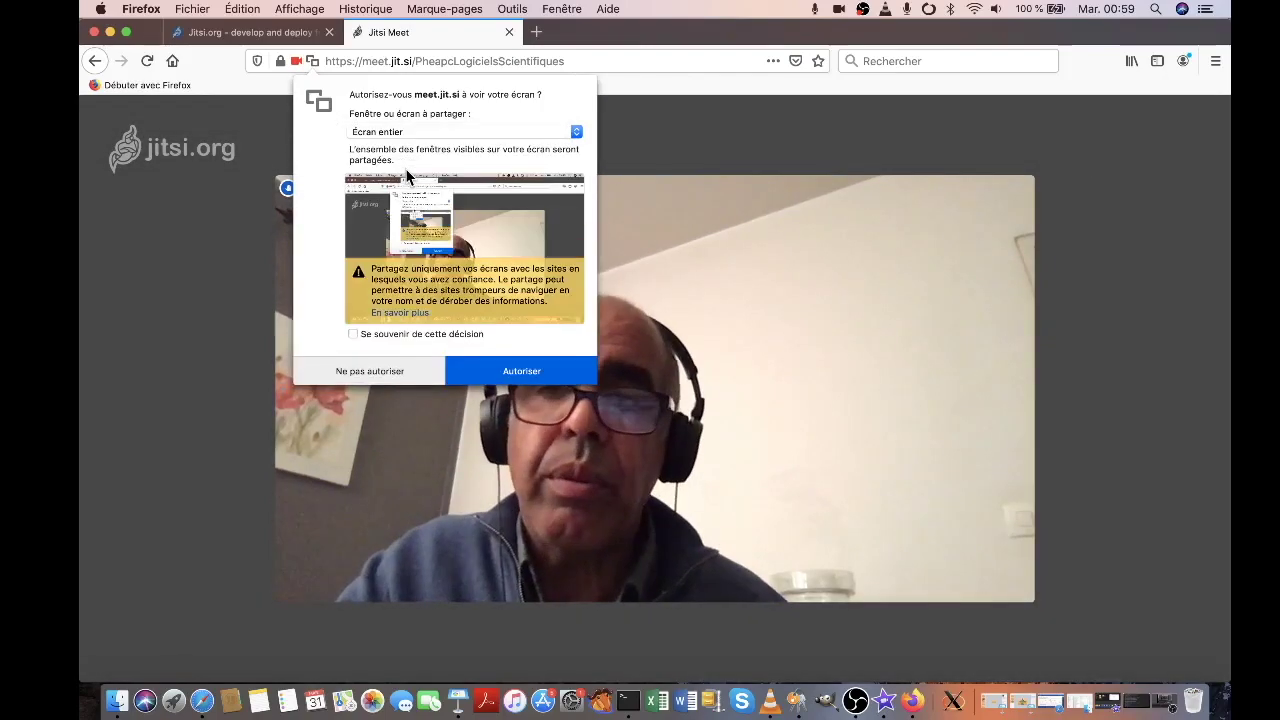
left_click(518, 376)
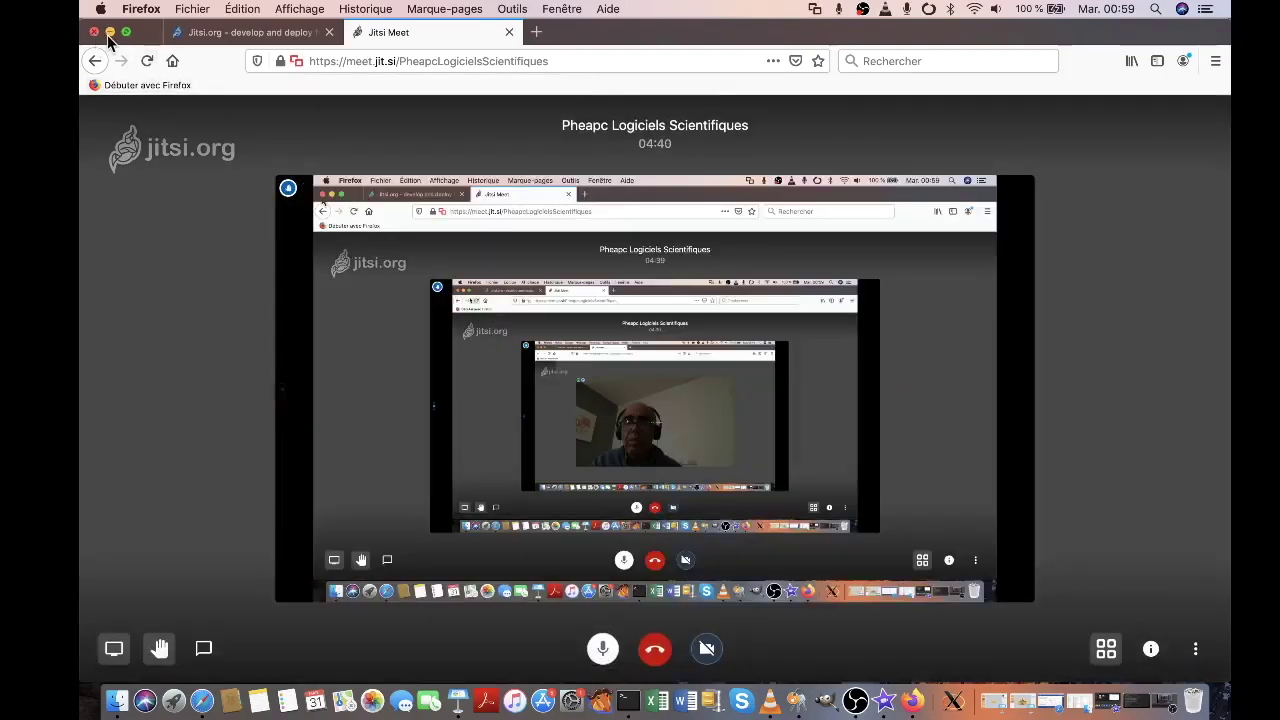
left_click(108, 33)
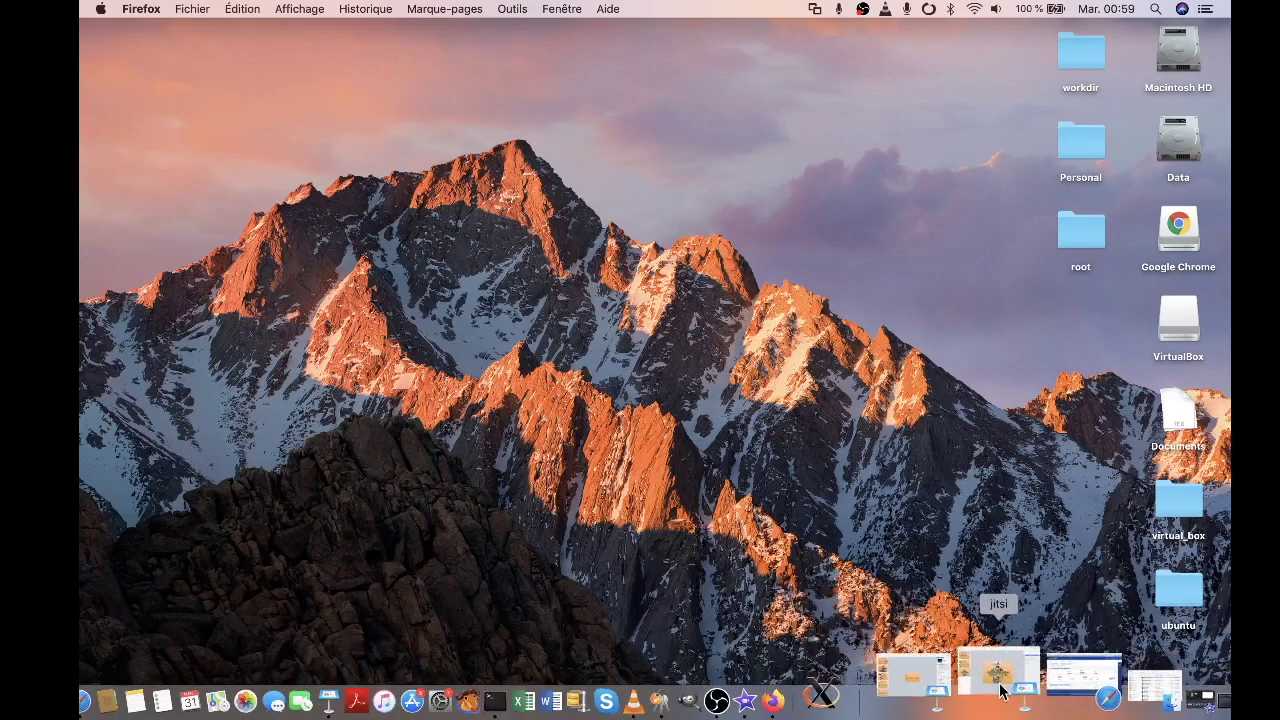
Put away the tutoriel presentation window and bring up the jitsi Keynote presentation
left_click(980, 680)
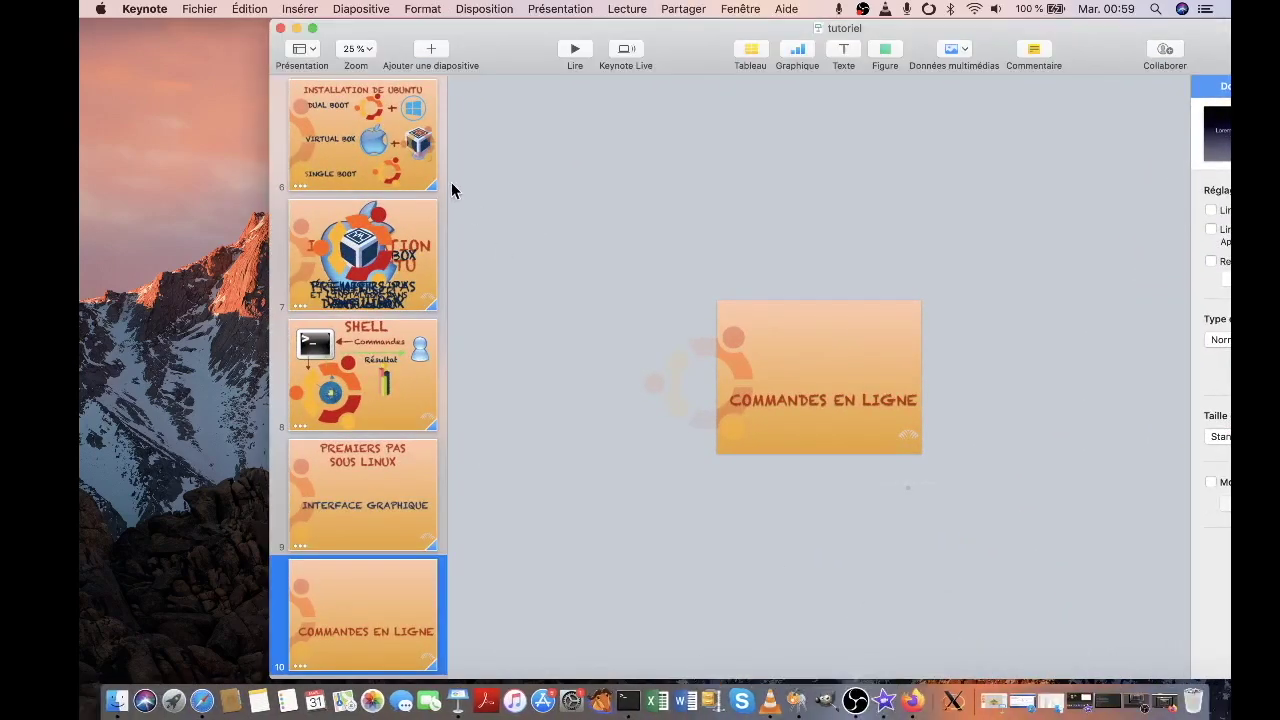
left_click(296, 29)
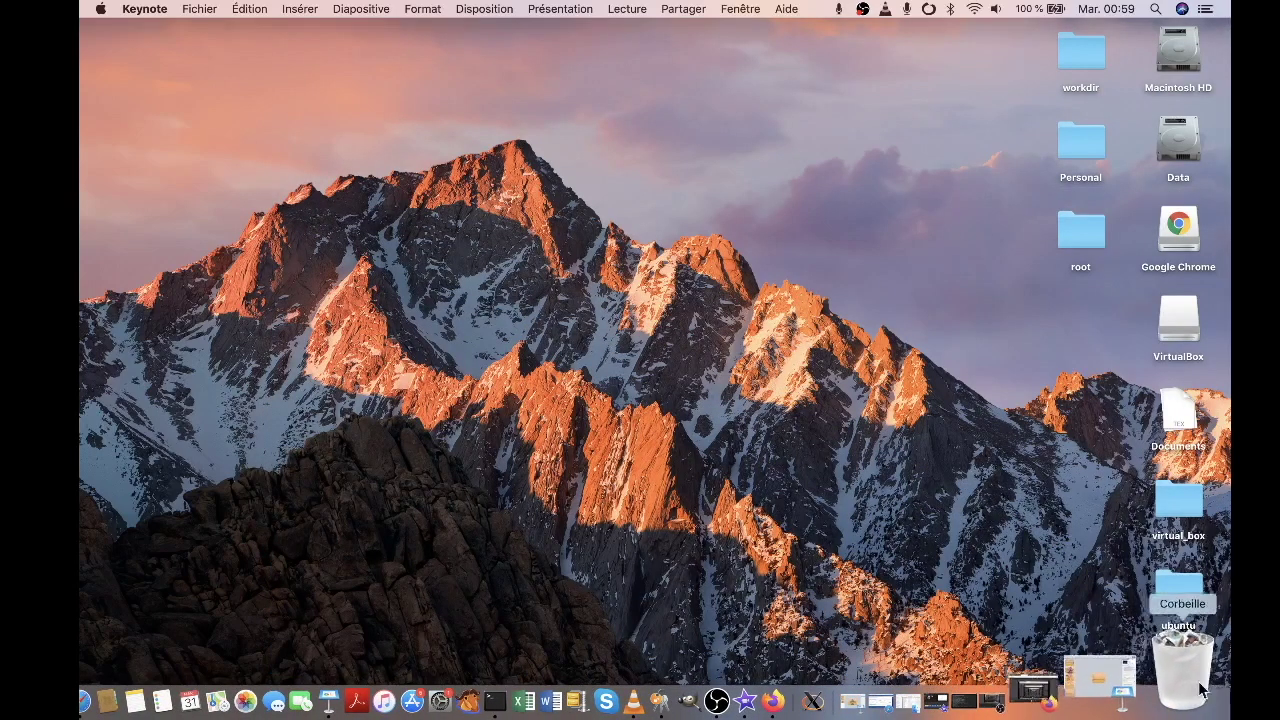
left_click(984, 688)
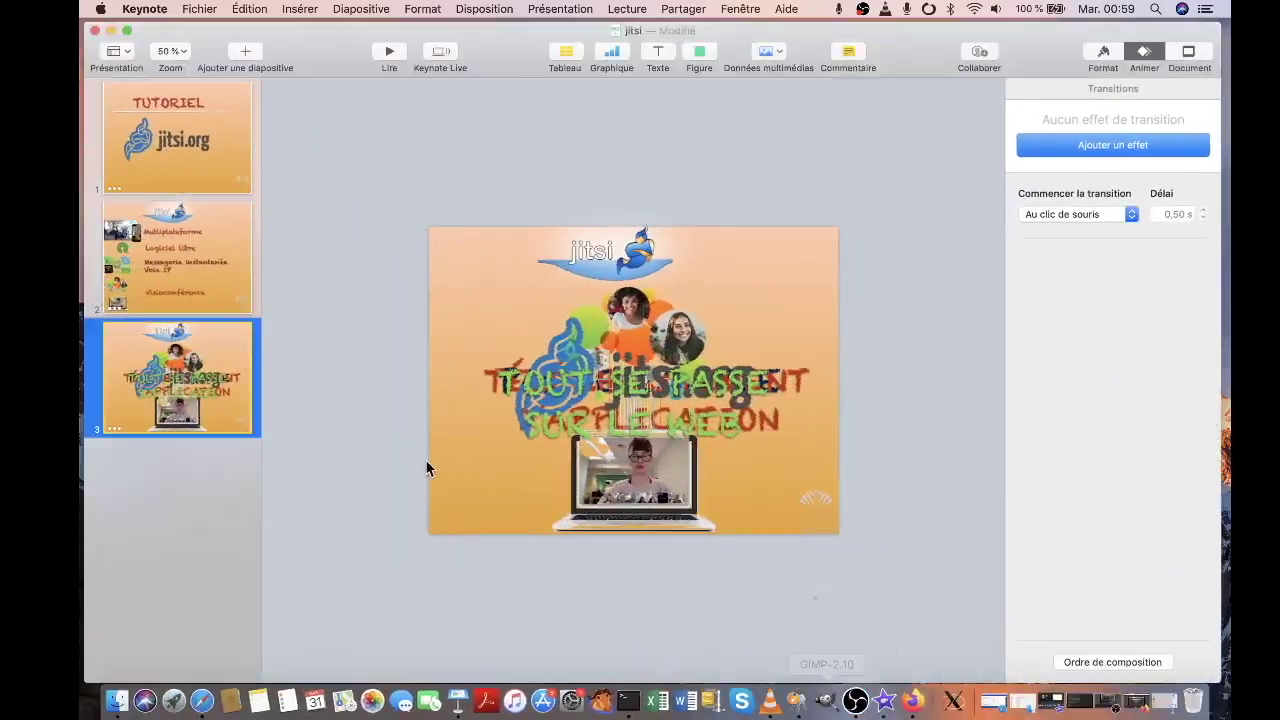
Play the jitsi deck from its Tutoriel title slide and return to the Jitsi Meet call
left_click(200, 142)
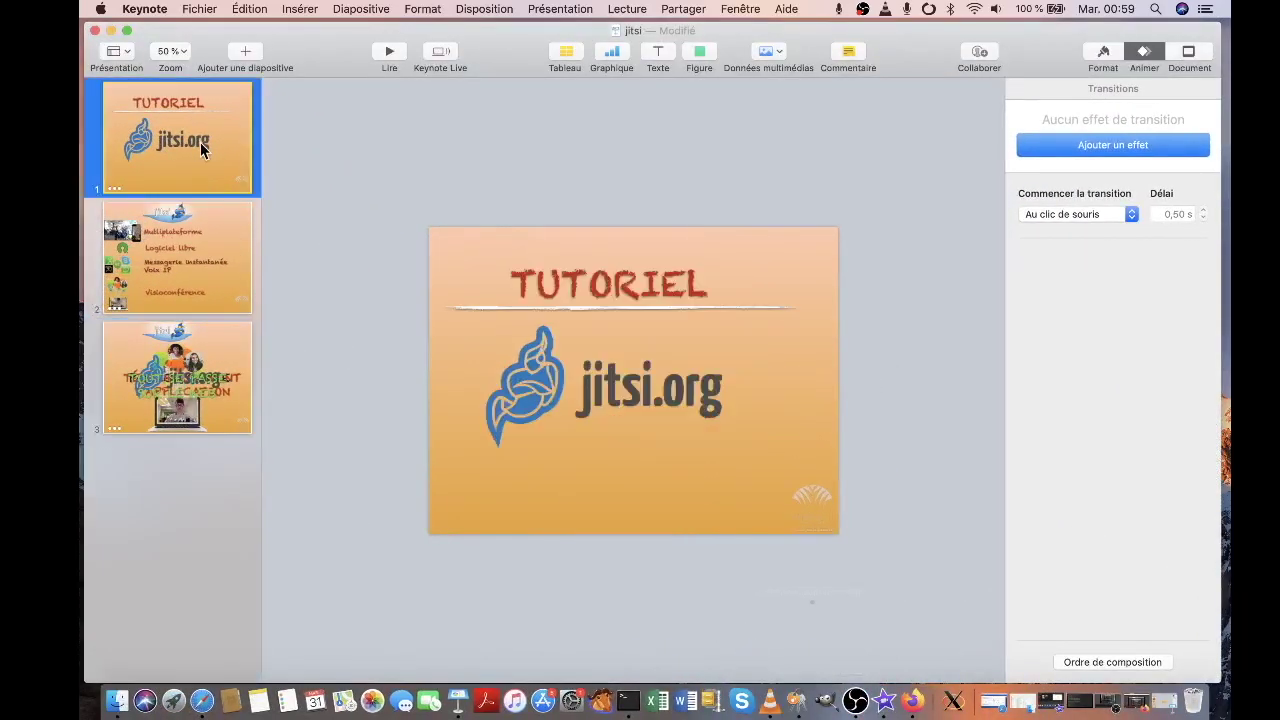
left_click(401, 58)
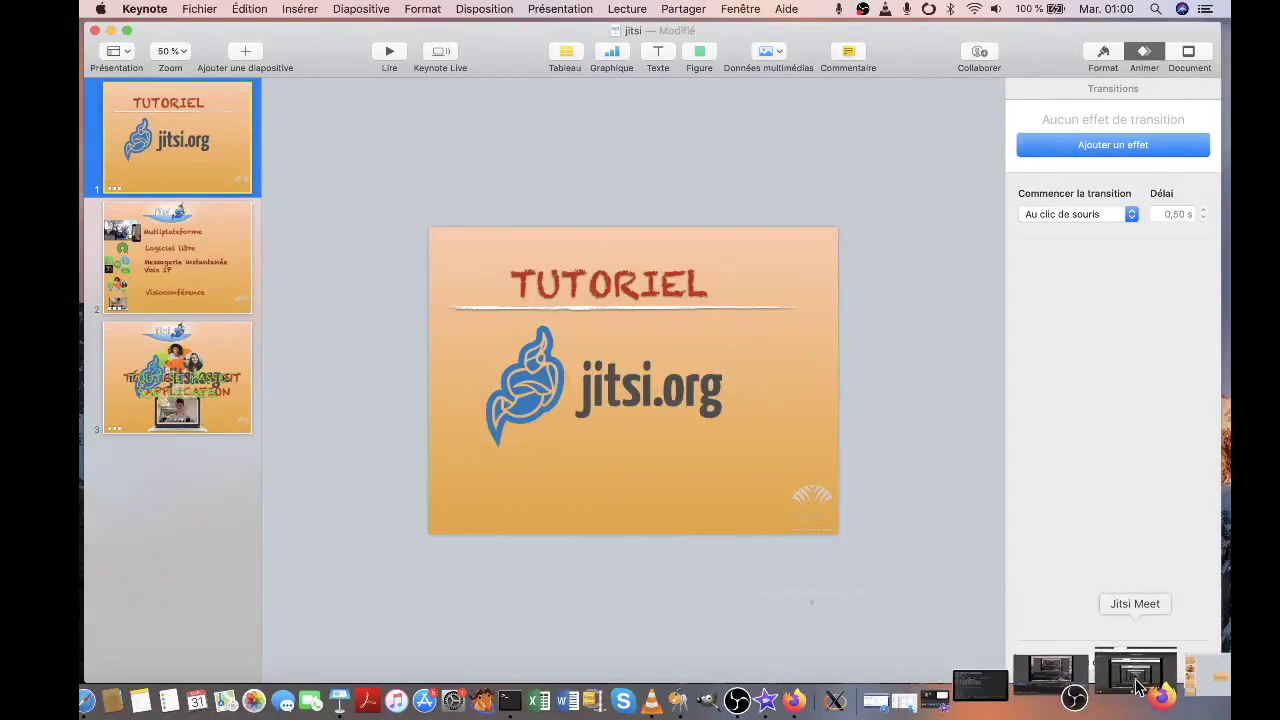
left_click(1138, 684)
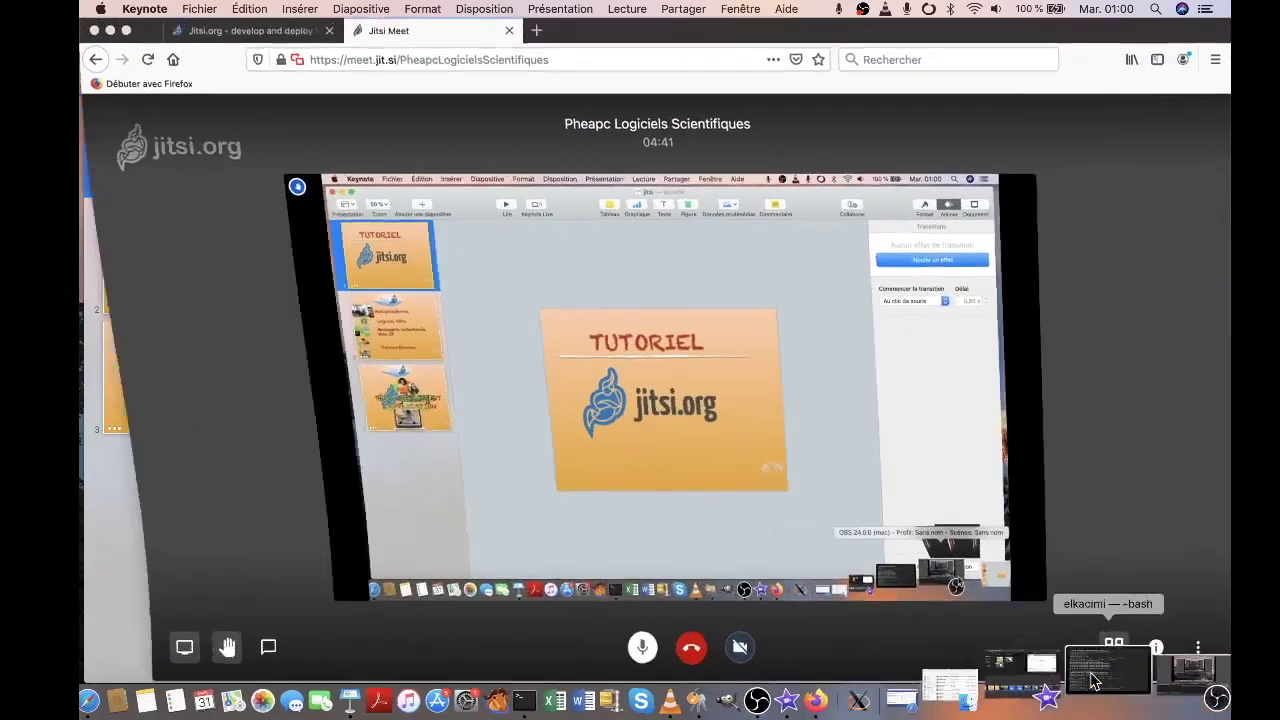
Stop sharing the screen so the Keynote slide no longer appears in the call
left_click(115, 652)
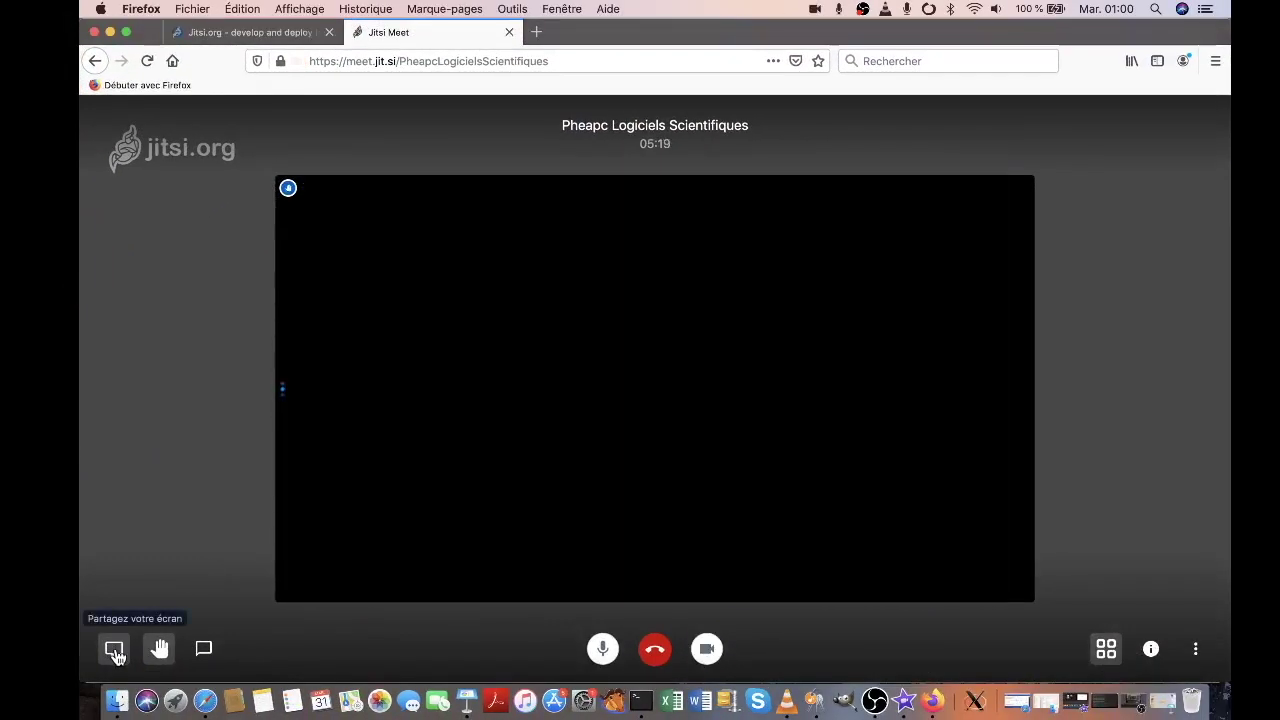